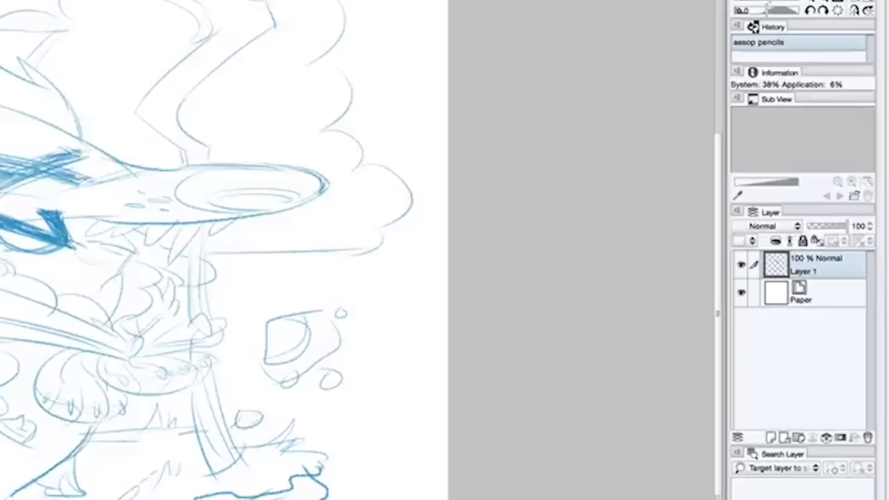
Step: Toggle Layer 1's visibility off and on to check which artwork sits on that layer above the paper
mouse_move(868, 218)
left_mouse_down()
mouse_move(837, 226)
mouse_move(877, 228)
left_mouse_up()
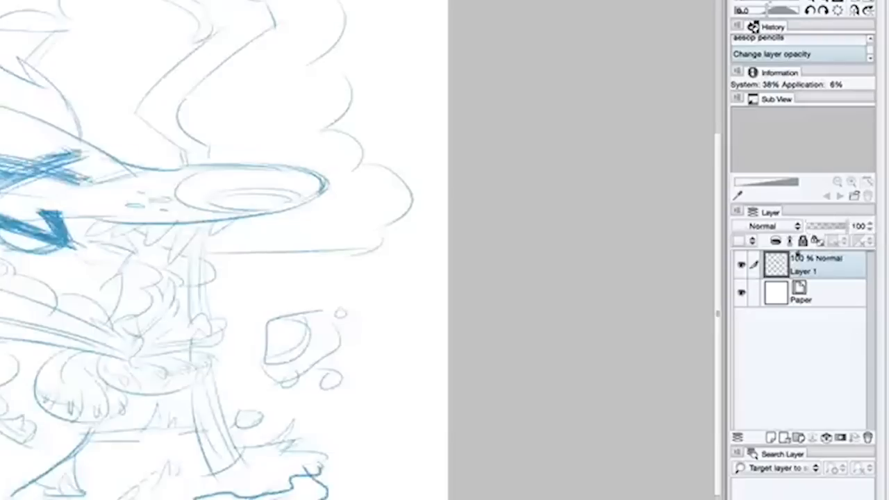
left_click(742, 265)
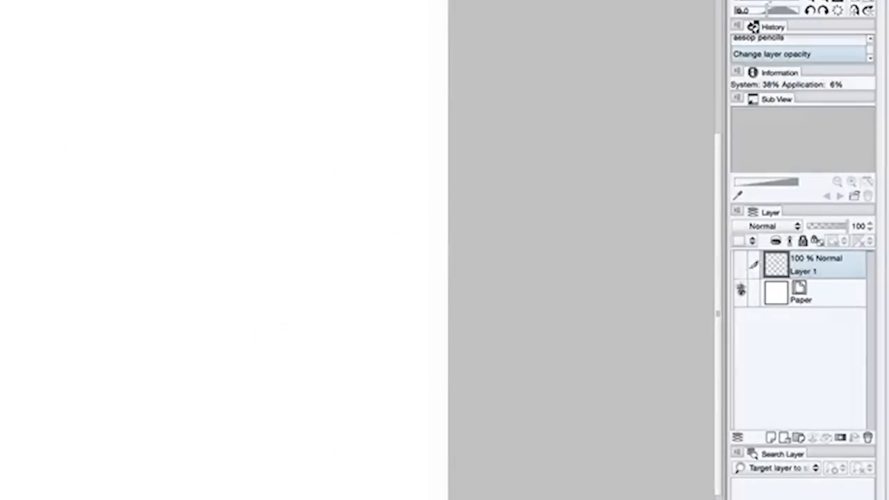
left_click(742, 265)
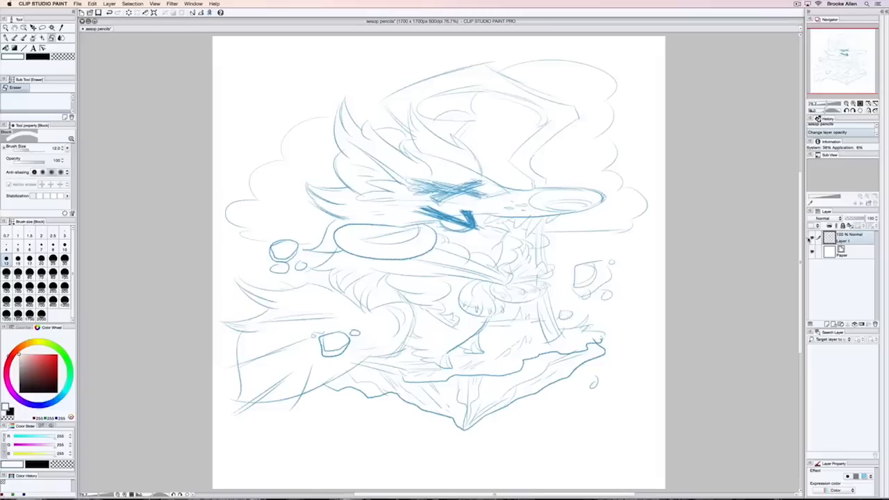
left_click(813, 238)
left_click(812, 238)
left_click(813, 238)
left_click(812, 238)
left_click(813, 238)
left_click(812, 238)
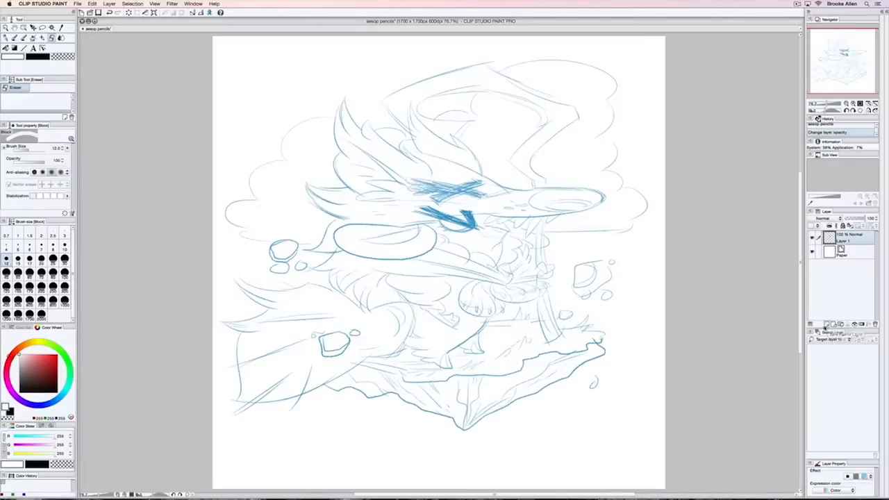
Step: Add a new raster layer above Layer 1 and switch to the pencil tool with black as the drawing color
left_click(770, 438)
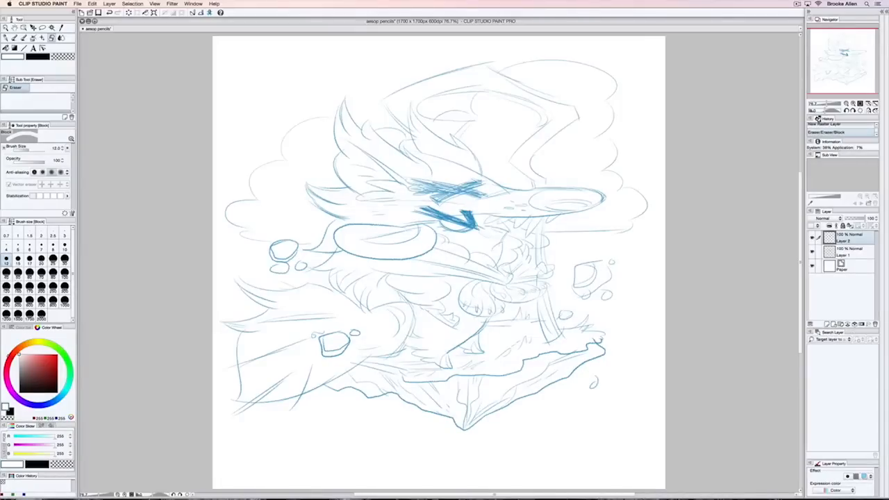
key("p")
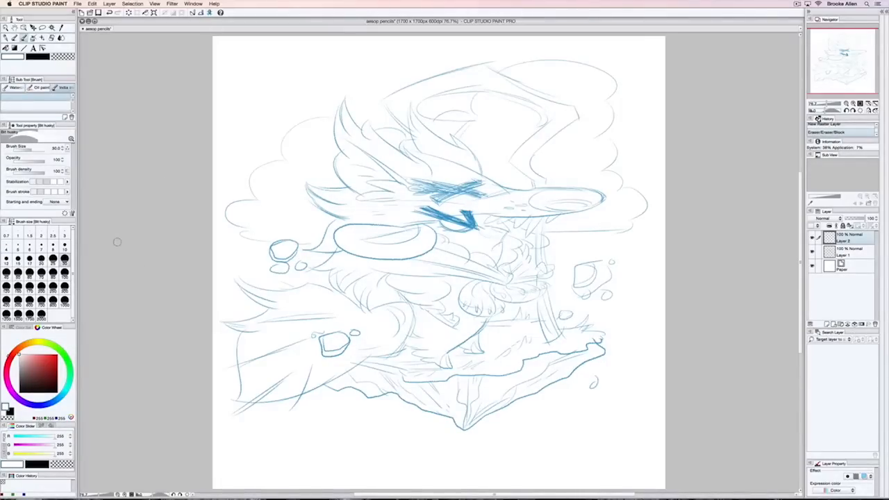
key("p")
key("p")
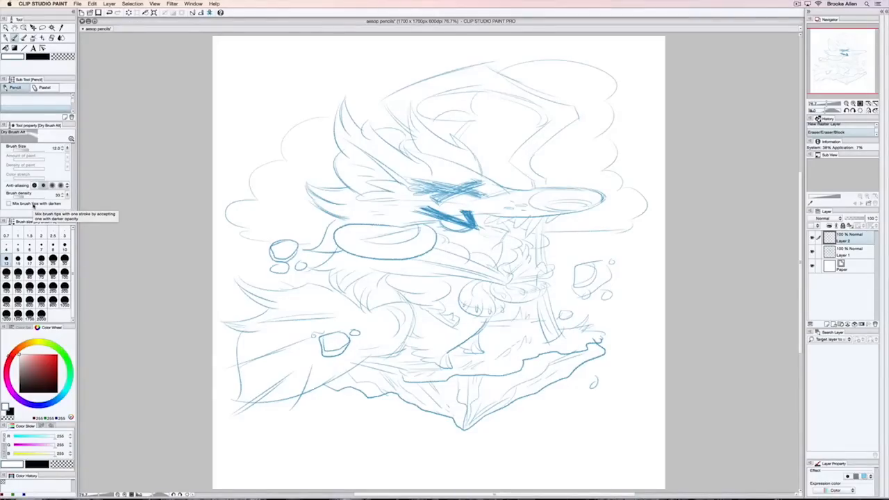
key("p")
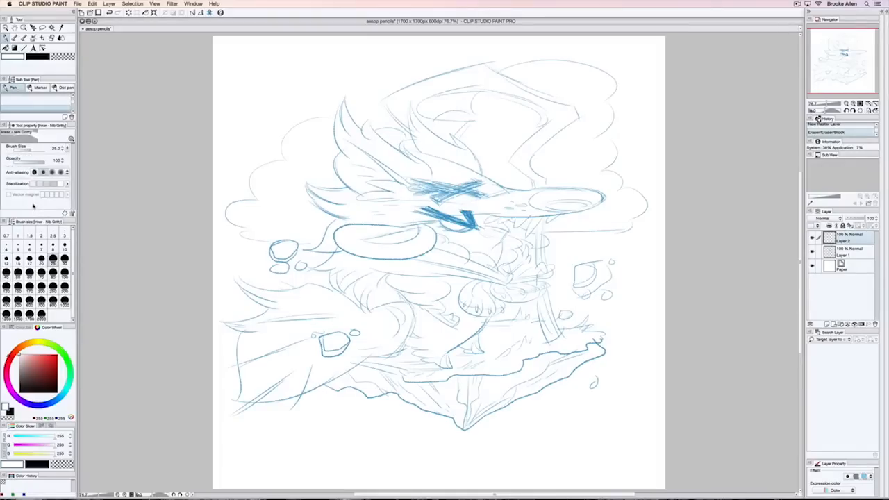
key("p")
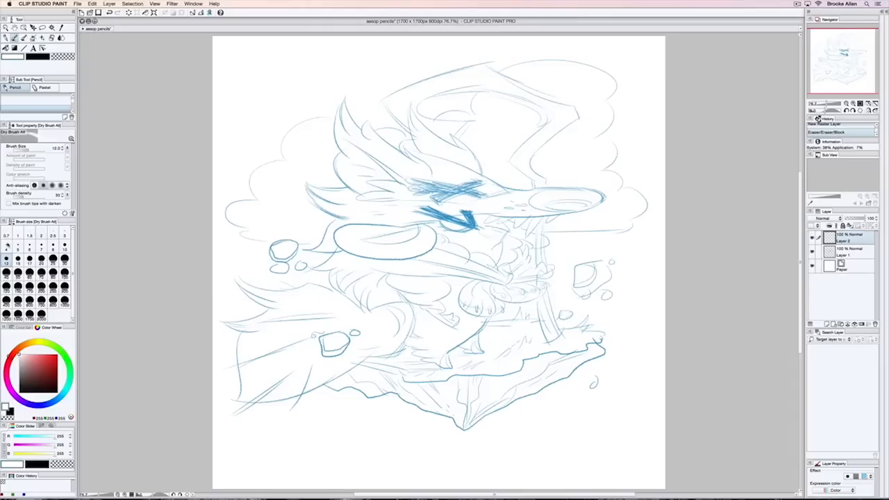
key("x")
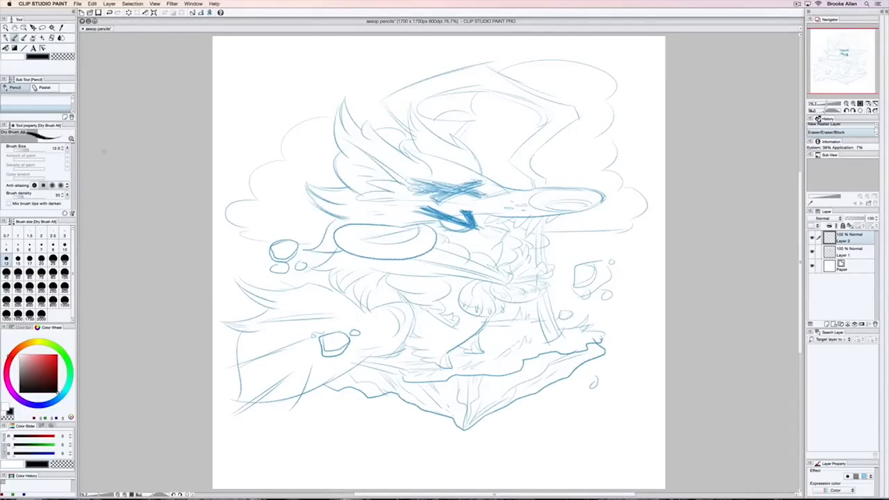
Step: Undo a test stroke made with the current brush and choose the Leaky Larry 2 brush for inking
left_click_drag(290, 138, 342, 116)
key("super+z")
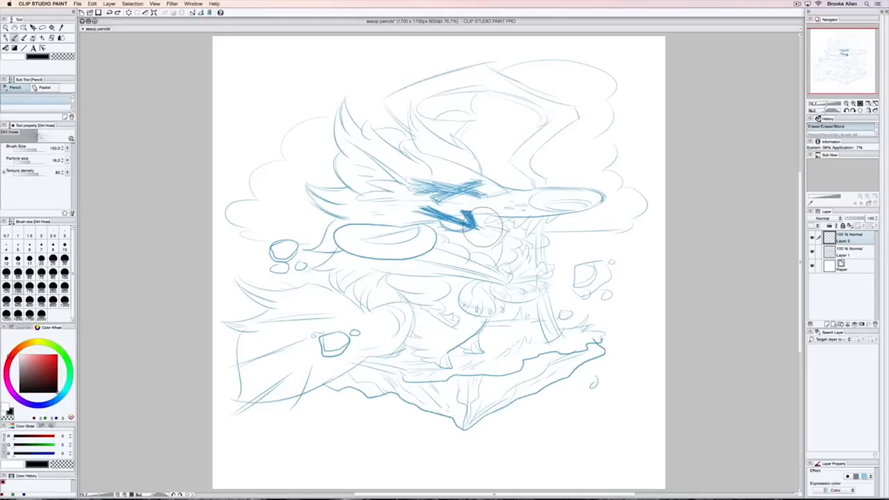
key("p")
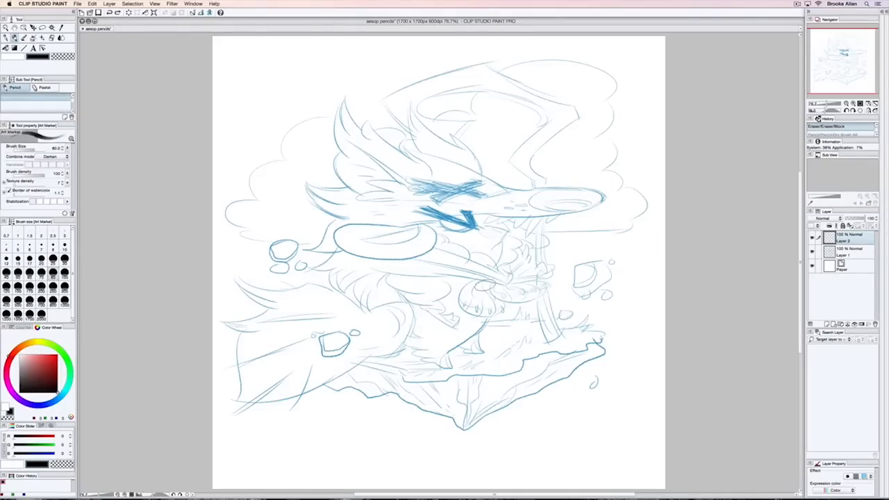
key("p")
key("p")
key("p")
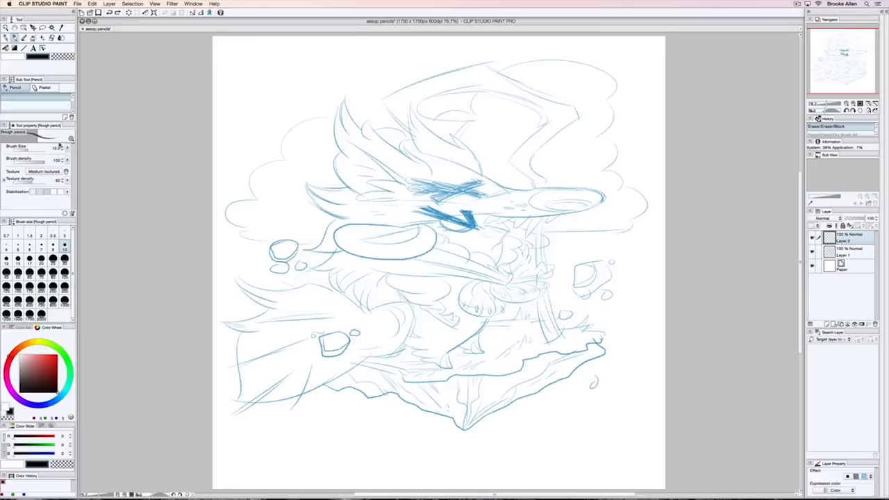
key("p")
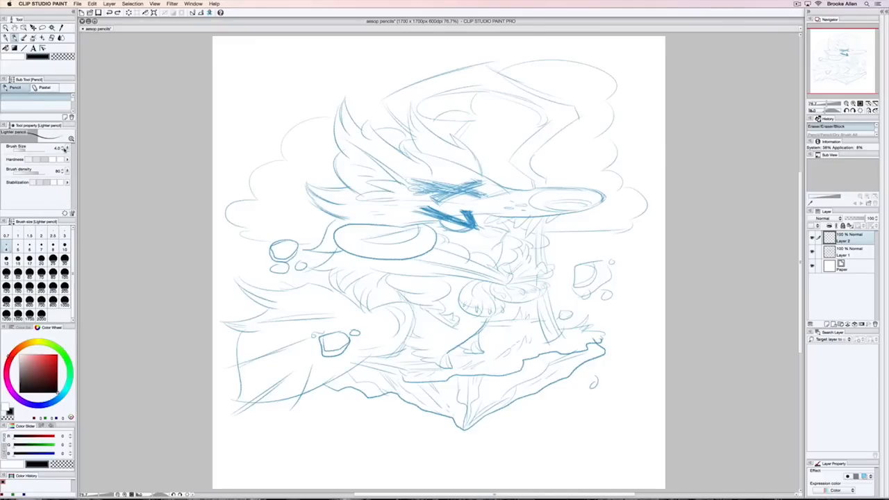
key("p")
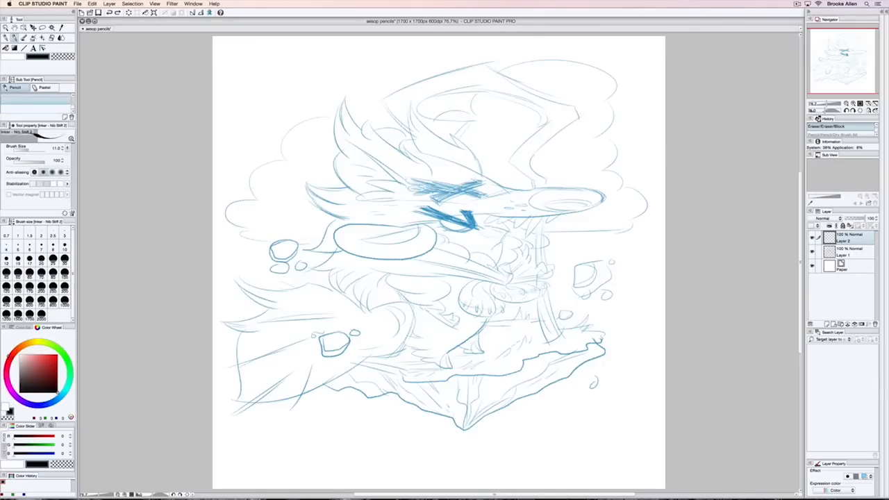
key("p")
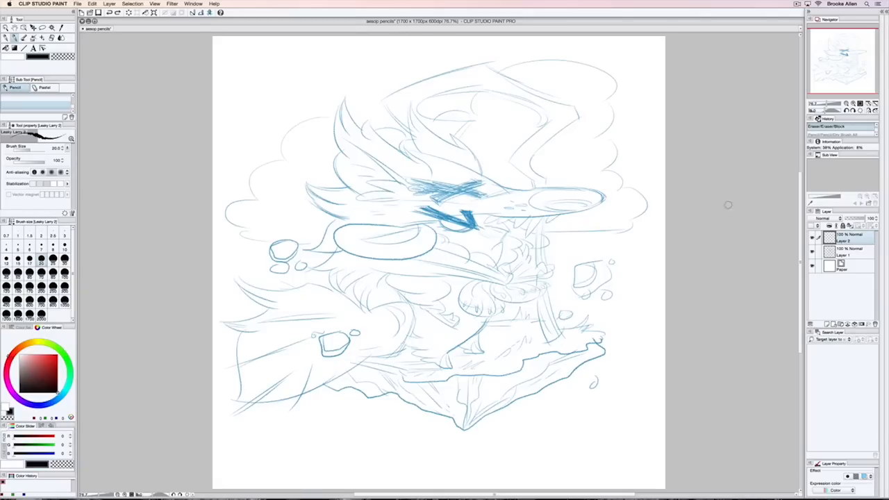
Step: Rename Layer 1 to "pencil" and Layer 2 to "ink"
left_click(843, 250)
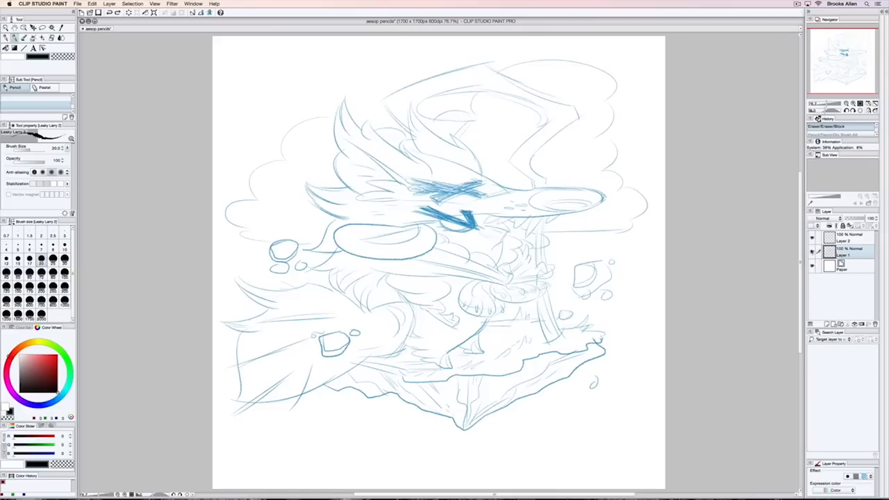
double_click(843, 257)
type("s")
key("Return")
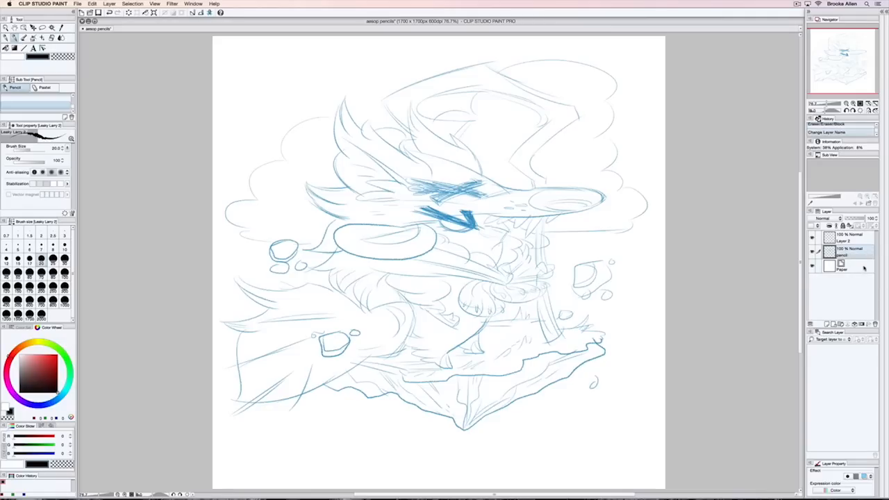
double_click(861, 241)
type("l")
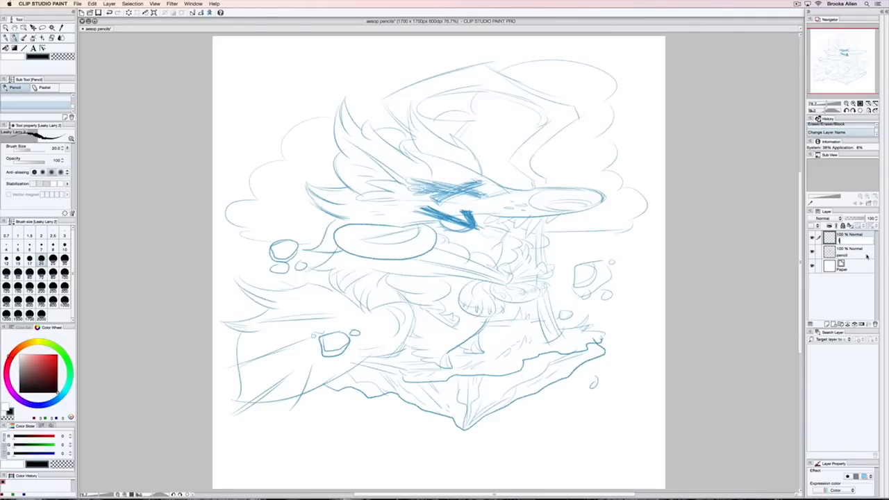
type("nk")
key("Return")
Step: Lower the pencil layer's opacity to 40% and make the ink layer active
left_click(854, 254)
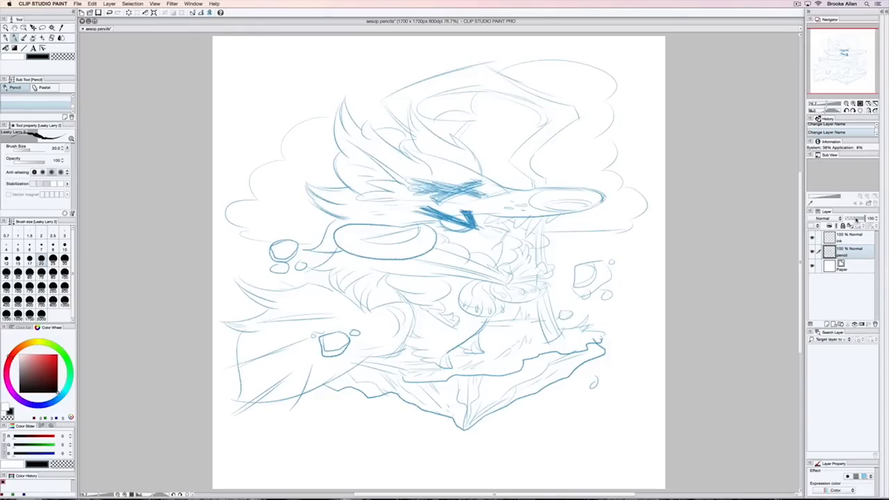
mouse_move(858, 219)
left_mouse_down()
mouse_move(818, 233)
mouse_move(839, 234)
mouse_move(824, 234)
mouse_move(860, 221)
left_mouse_up()
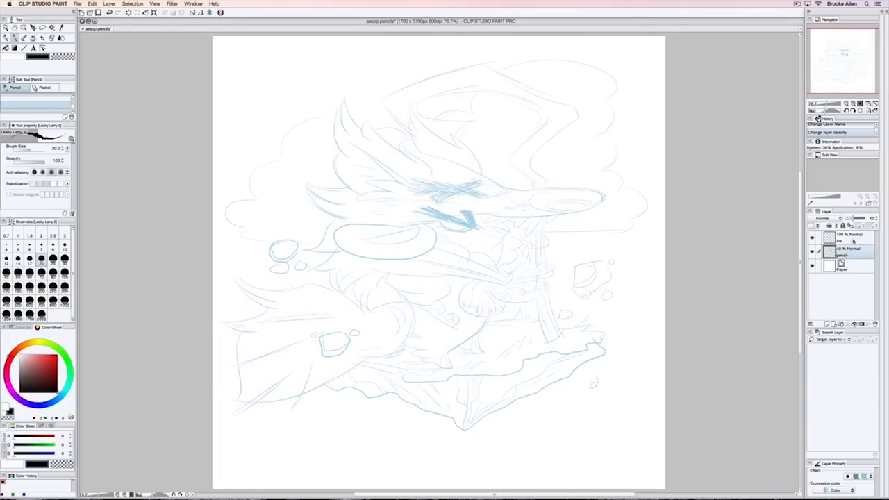
left_click(854, 241)
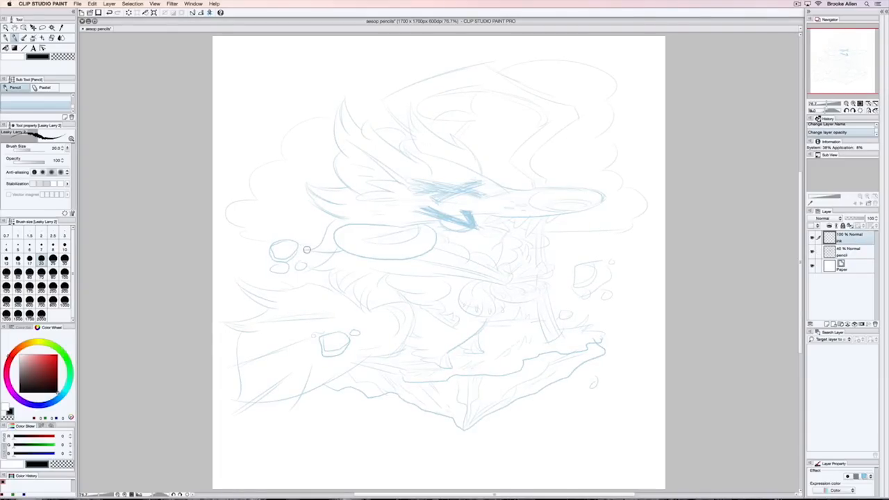
Step: Ink the pointed fur tufts and connecting curve at the back of the creature's head with the size 20 brush
left_click_drag(306, 250, 339, 252)
left_click_drag(310, 199, 347, 217)
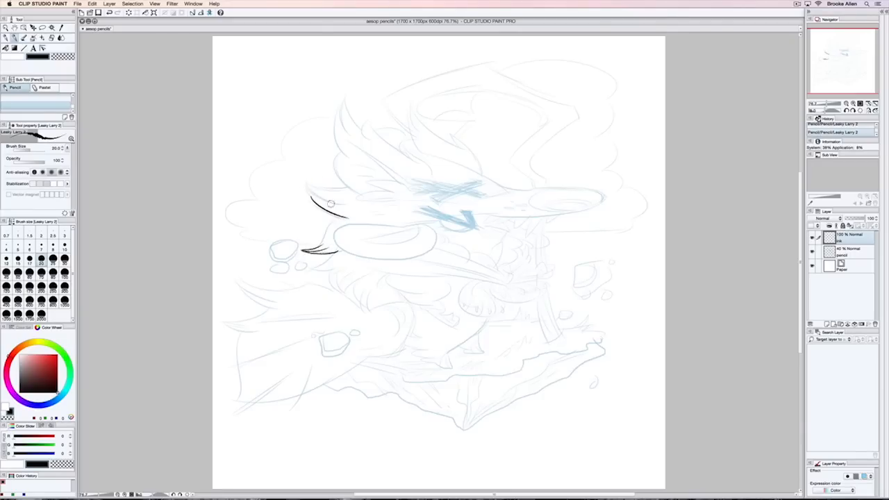
mouse_move(312, 266)
left_mouse_down()
mouse_move(334, 245)
mouse_move(308, 263)
mouse_move(337, 270)
left_mouse_up()
left_click_drag(307, 250, 340, 217)
left_click_drag(307, 184, 339, 202)
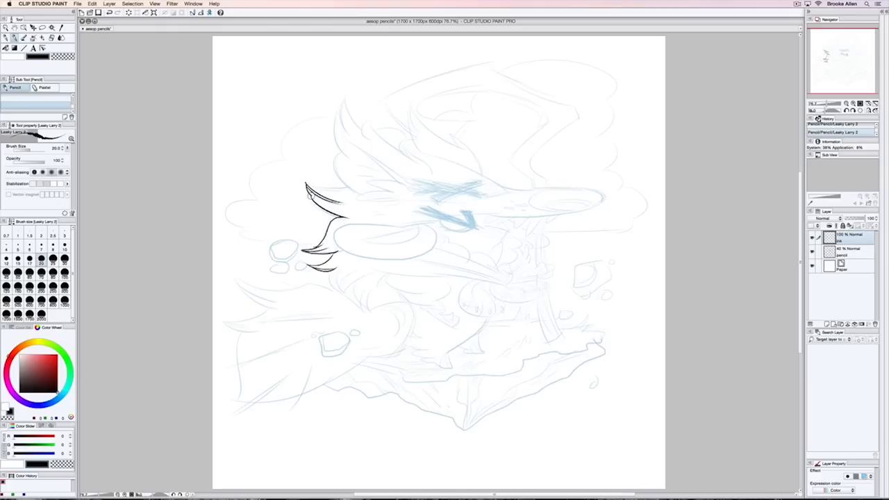
left_click_drag(305, 183, 344, 186)
Step: Try larger and smaller brush tips and set the Leaky Larry 2 brush size to 17
key("]")
key("]")
key("]")
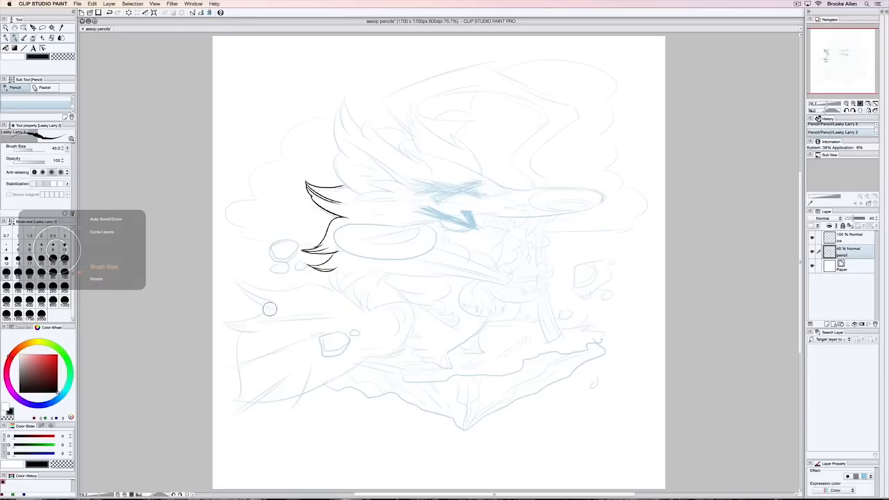
key("]")
key("]")
key("]")
key("]")
key("]")
key("[")
key("[")
key("[")
key("[")
key("[")
key("]")
key("]")
key("]")
key("]")
key("]")
key("]")
key("]")
key("]")
key("]")
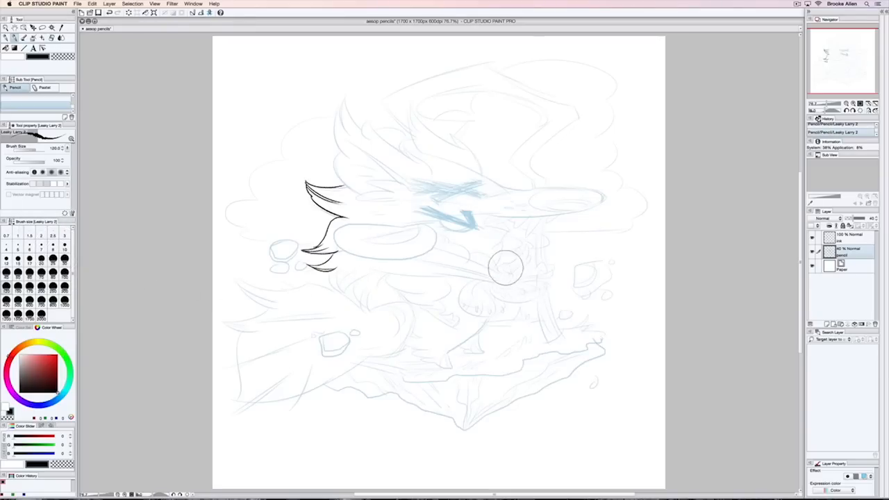
key("[")
key("[")
key("[")
key("[")
key("[")
key("[")
key("[")
key("[")
key("[")
key("[")
key("[")
key("[")
key("[")
key("]")
key("]")
key("[")
key("[")
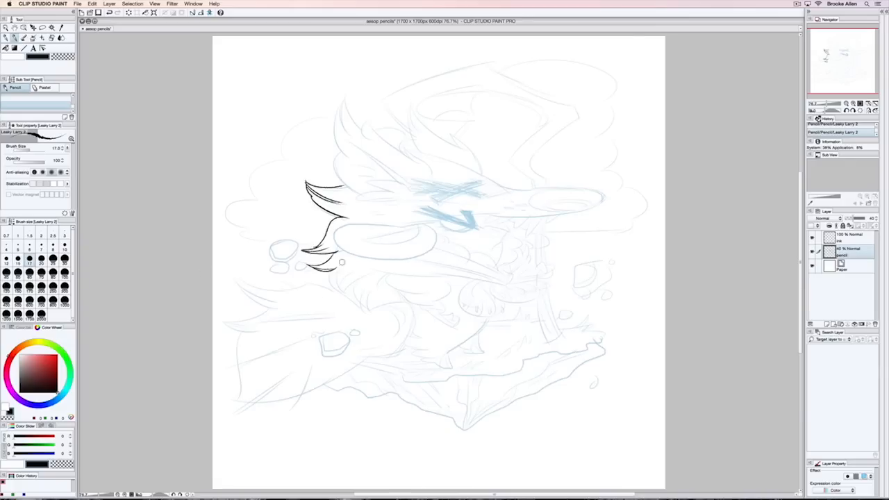
Step: Undo the stroke drawn on the pencil layer and make the ink layer active again
left_click_drag(377, 287, 387, 277)
key("ctrl+z")
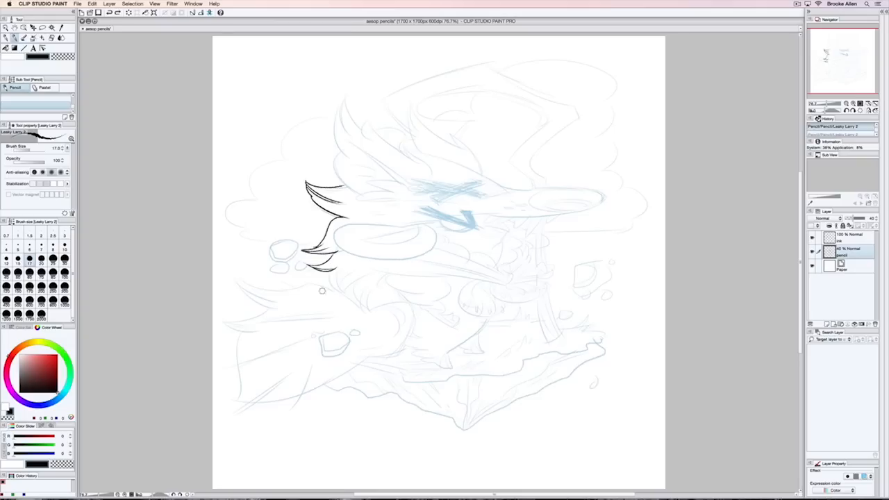
left_click(858, 239)
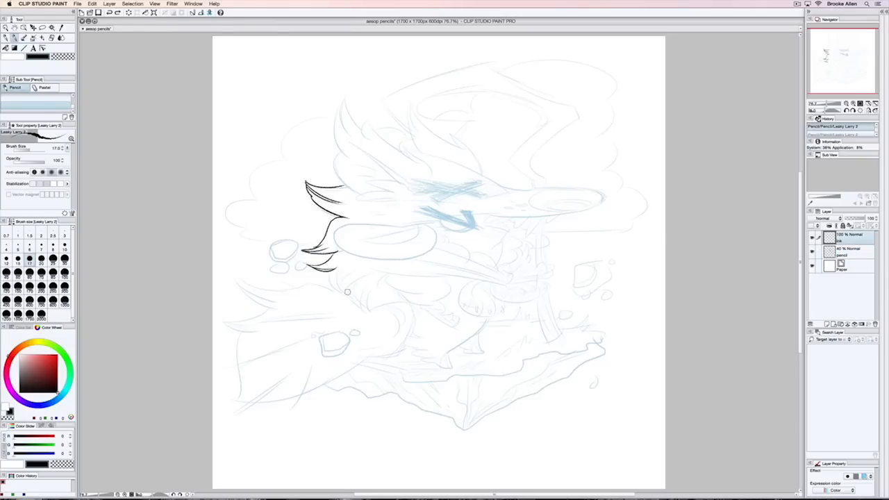
Step: Ink the curved chest fur tufts below the head and the outline around the tail's base, undoing unwanted strokes
left_click_drag(354, 279, 380, 312)
key("super+z")
key("super+z")
mouse_move(357, 280)
left_mouse_down()
mouse_move(353, 291)
mouse_move(368, 310)
mouse_move(355, 283)
mouse_move(372, 314)
mouse_move(412, 303)
left_mouse_up()
key("super+z")
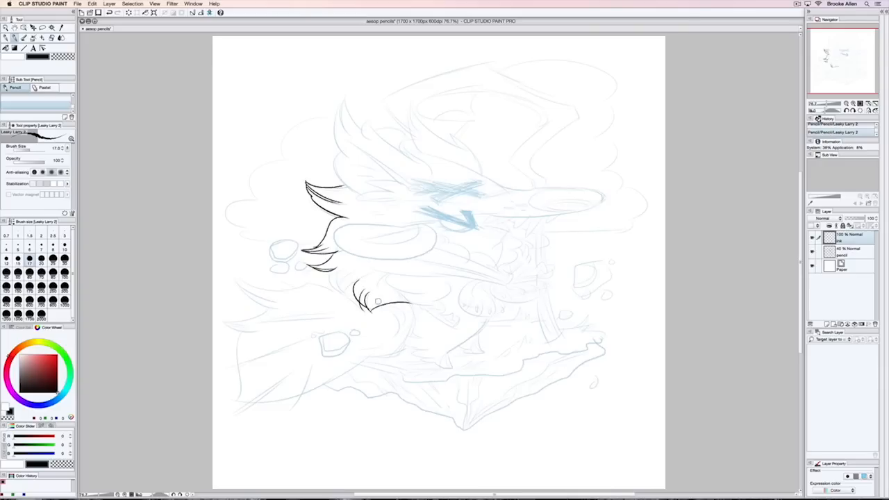
mouse_move(343, 290)
left_mouse_down()
mouse_move(366, 277)
mouse_move(330, 279)
mouse_move(346, 295)
mouse_move(381, 277)
mouse_move(417, 306)
mouse_move(397, 331)
left_mouse_up()
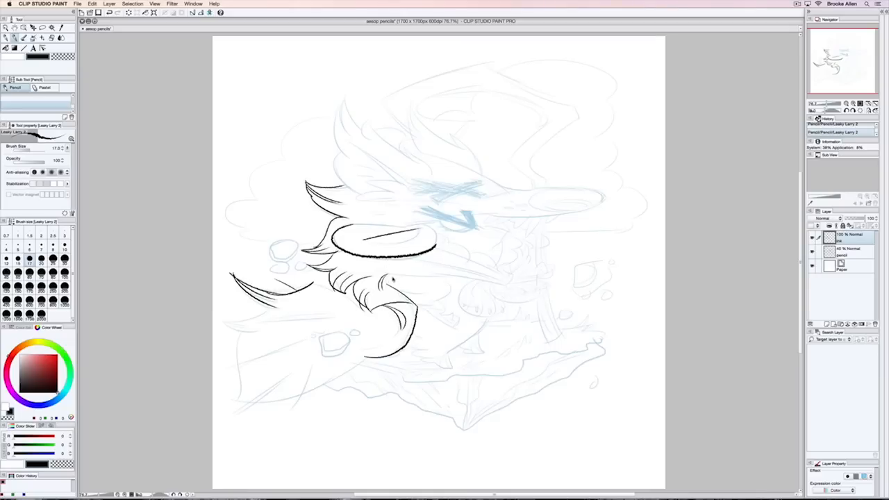
Step: Redraw the long oval below the head with its inner curve, and ink the long contour lines above and below it
key("super+z")
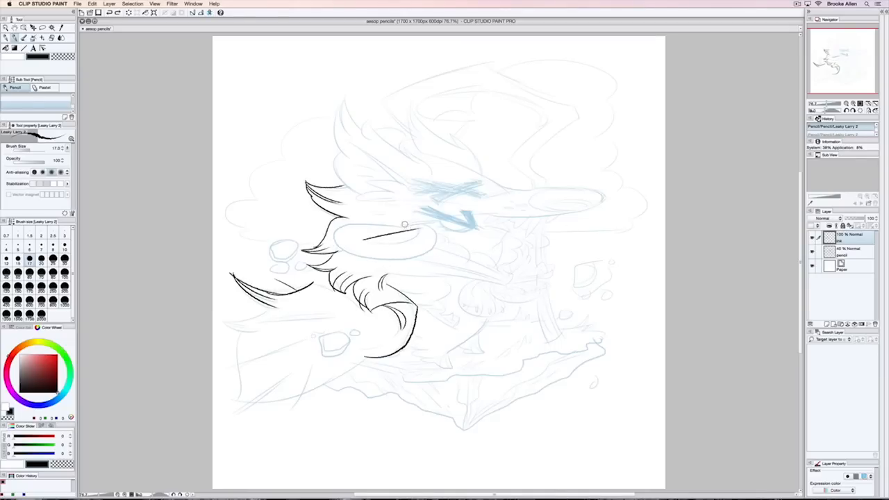
mouse_move(409, 228)
left_mouse_down()
mouse_move(350, 226)
mouse_move(334, 239)
mouse_move(347, 253)
mouse_move(398, 260)
mouse_move(435, 244)
mouse_move(441, 235)
mouse_move(420, 223)
left_mouse_up()
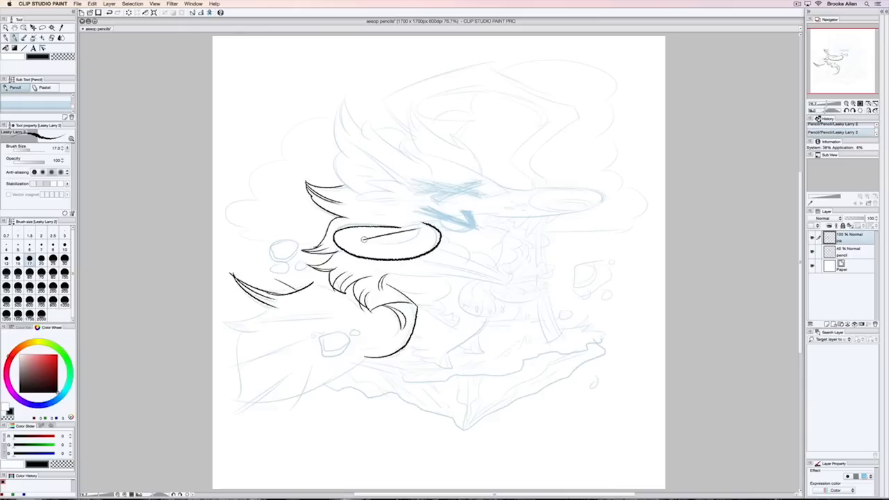
mouse_move(363, 239)
left_mouse_down()
mouse_move(396, 243)
mouse_move(431, 222)
mouse_move(491, 215)
left_mouse_up()
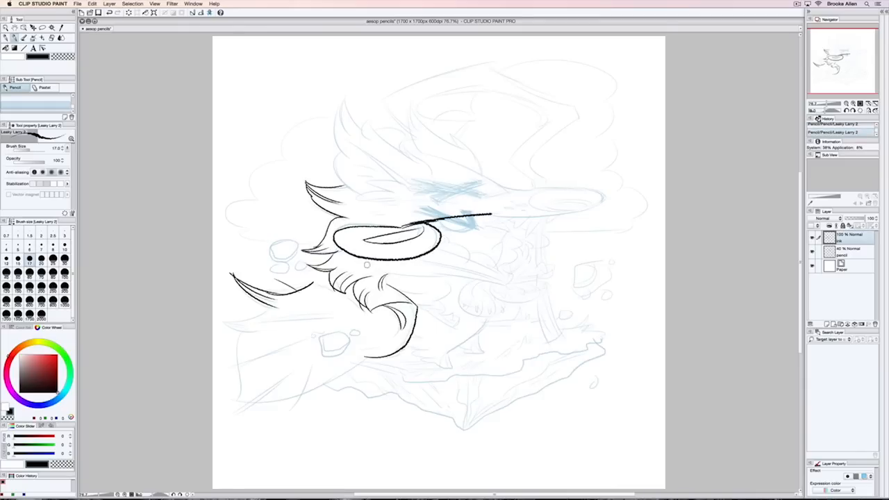
left_click_drag(367, 265, 504, 285)
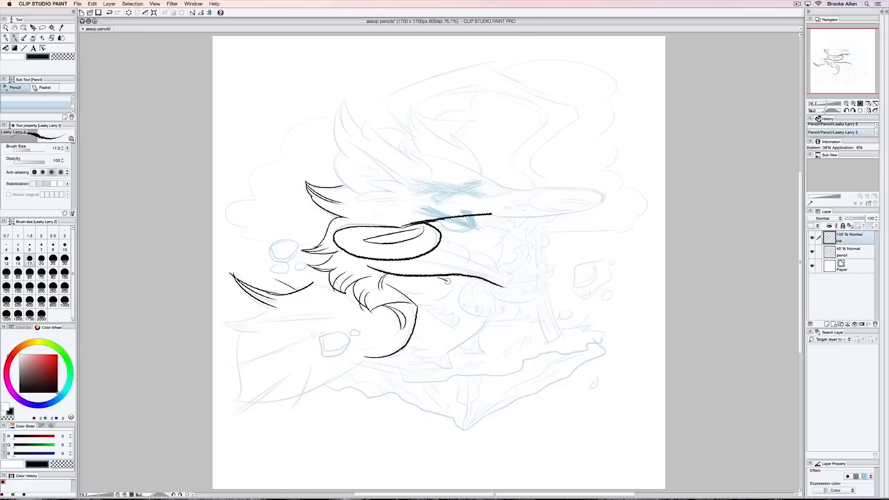
Step: Ink the limb outline under the jaw, the dark claw below it, and the sweeping outer and lower edges of the tail
mouse_move(446, 280)
left_mouse_down()
mouse_move(417, 294)
mouse_move(384, 279)
left_mouse_up()
left_click_drag(437, 303, 410, 310)
mouse_move(257, 313)
left_mouse_down()
mouse_move(236, 401)
mouse_move(339, 375)
left_mouse_up()
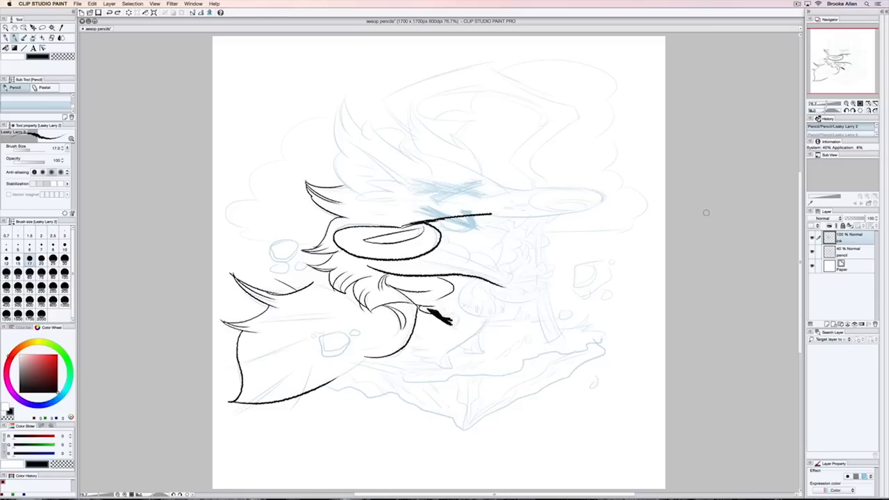
left_click_drag(334, 380, 363, 360)
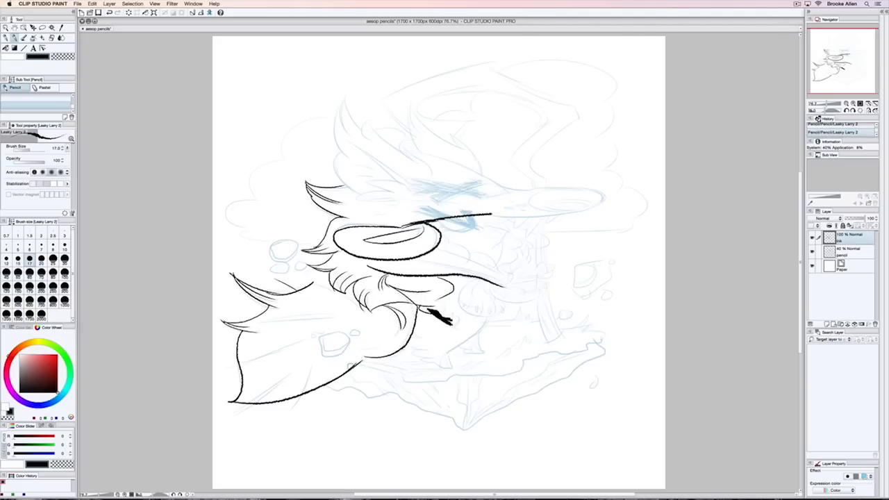
Step: Ink the pointed fur on top of the head and the thick black marks along and below the lower eye
mouse_move(347, 99)
left_mouse_down()
mouse_move(333, 159)
mouse_move(359, 193)
left_mouse_up()
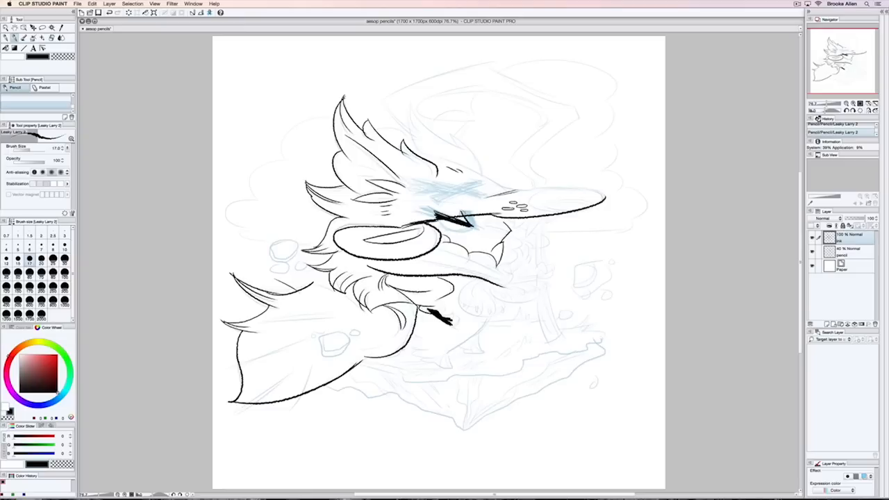
left_click_drag(461, 212, 474, 224)
left_click_drag(414, 210, 447, 219)
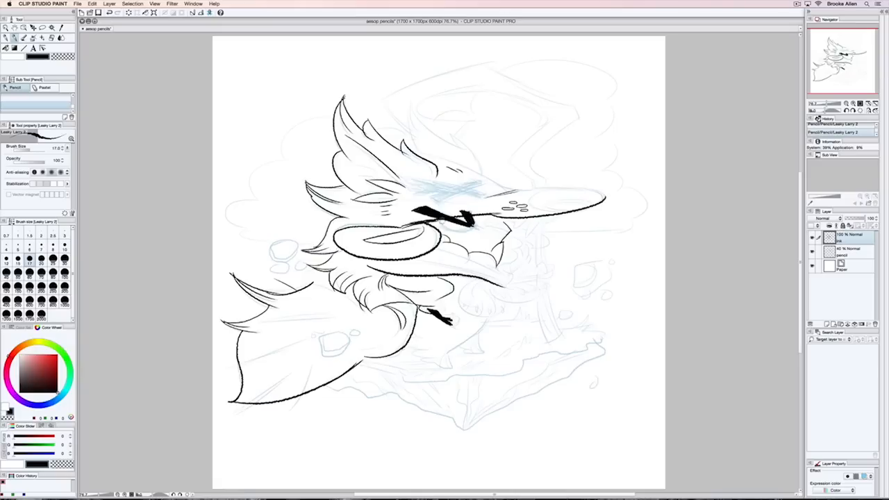
left_click_drag(443, 221, 474, 222)
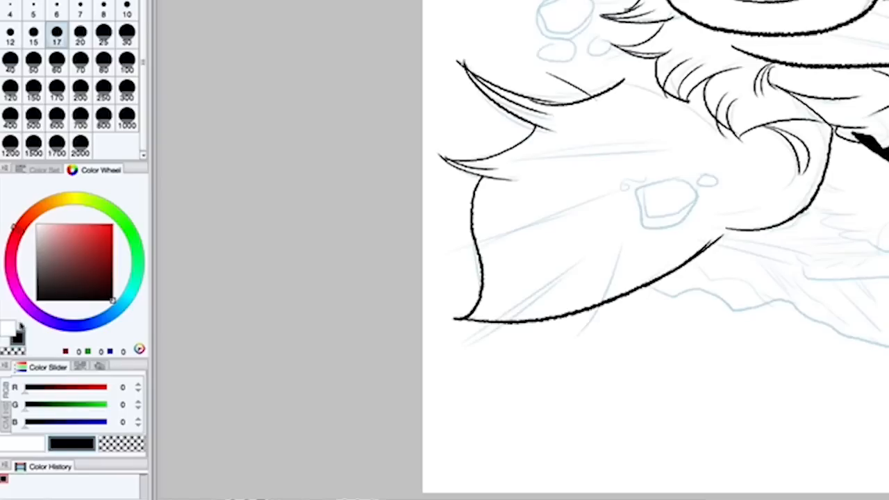
Step: Switch the active drawing colour back and forth between the white main colour and the black sub colour
left_click(9, 328)
left_click(20, 339)
left_click(7, 331)
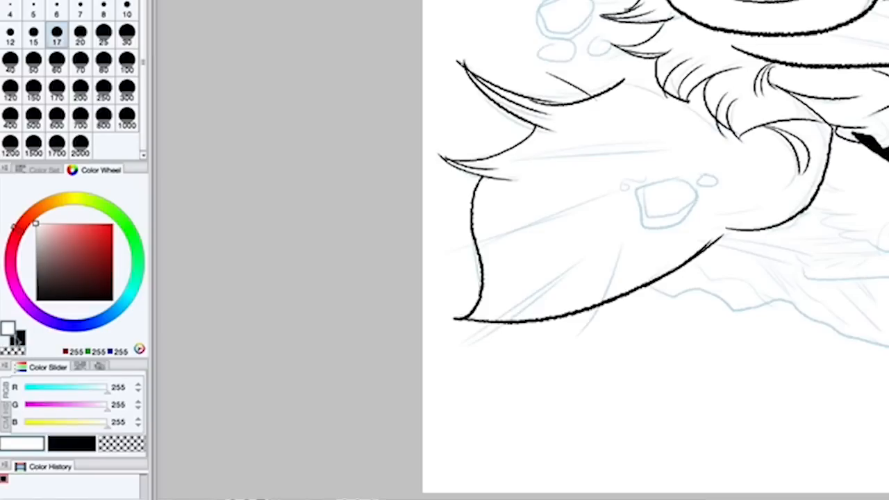
left_click(18, 338)
left_click(7, 330)
left_click(9, 412)
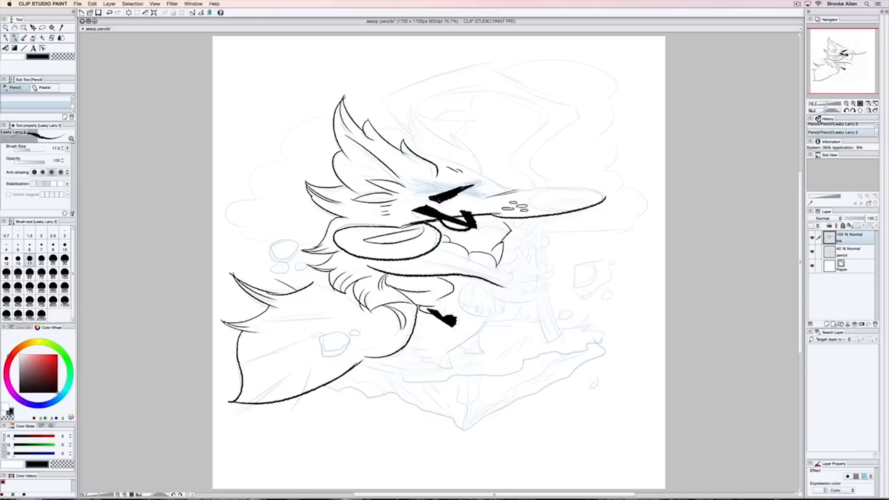
Step: Use white to cut highlights into the black eye marks and claw, swapping with black to touch up the slanted brow mark
left_click(5, 407)
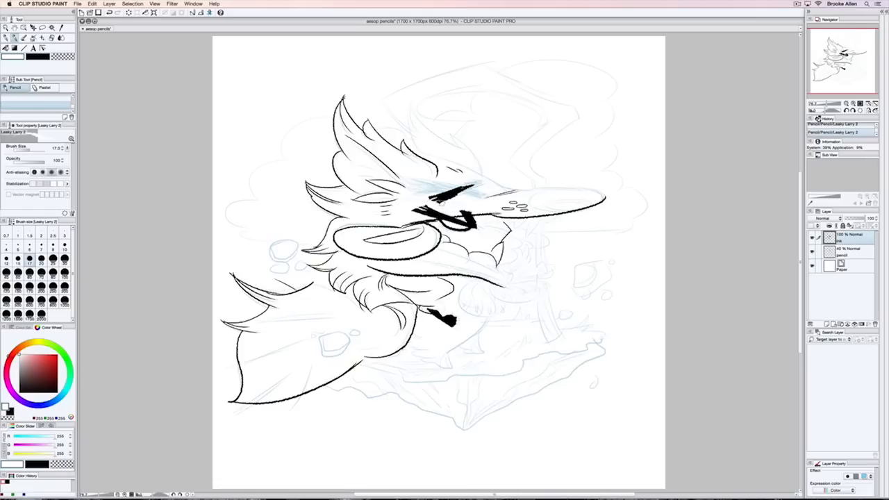
key("x")
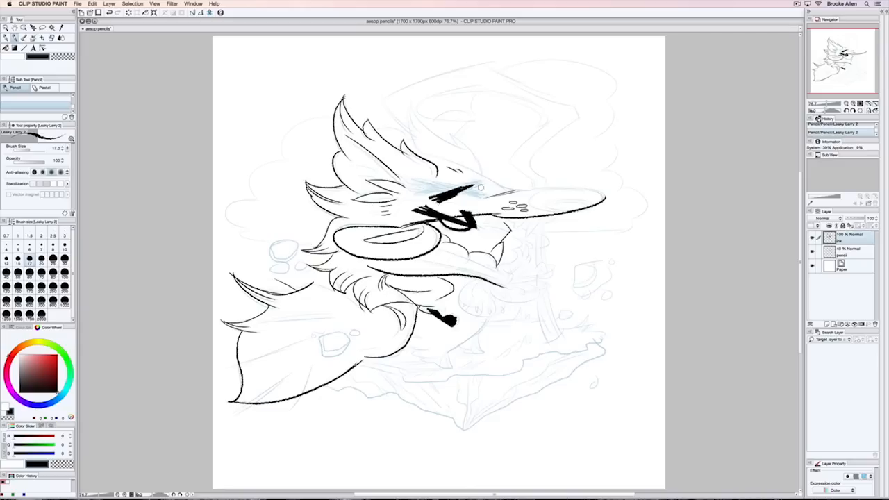
left_click_drag(430, 191, 470, 186)
key("x")
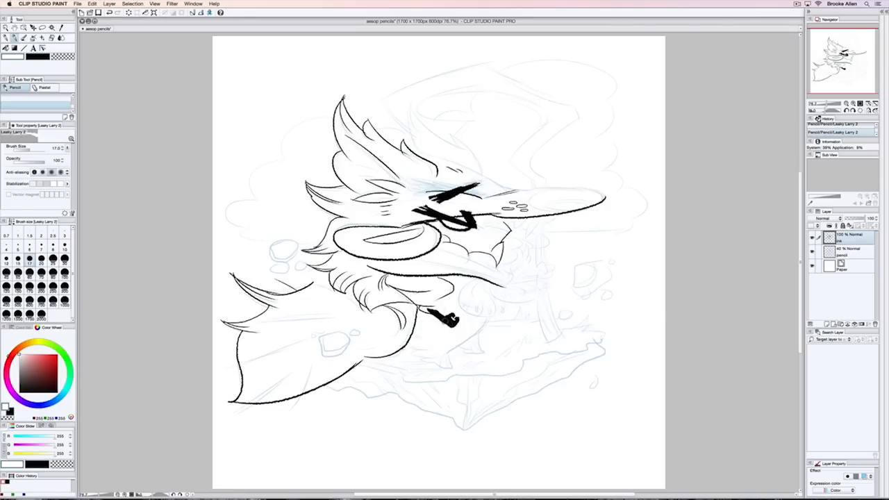
key("x")
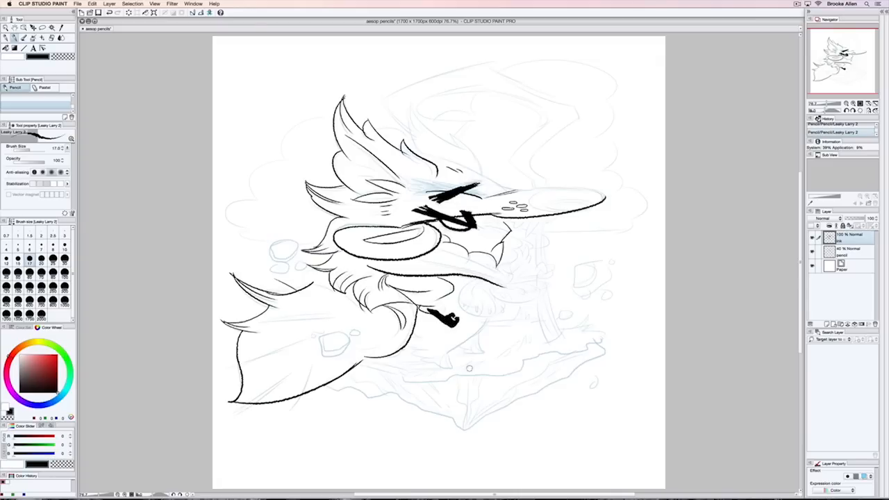
Step: Ink the belly and leg curve, the foot with its black claw, the lower jaw, and the teeth under the snout in black
mouse_move(452, 350)
left_mouse_down()
mouse_move(478, 334)
mouse_move(485, 316)
left_mouse_up()
left_click_drag(443, 360, 447, 368)
left_click_drag(418, 351, 435, 363)
mouse_move(421, 250)
left_mouse_down()
mouse_move(514, 284)
mouse_move(531, 218)
mouse_move(559, 216)
left_mouse_up()
Step: Extend the black brow across the upper eye and build up the tapered stroke crossing it
left_click_drag(450, 189, 487, 180)
left_click_drag(401, 190, 421, 175)
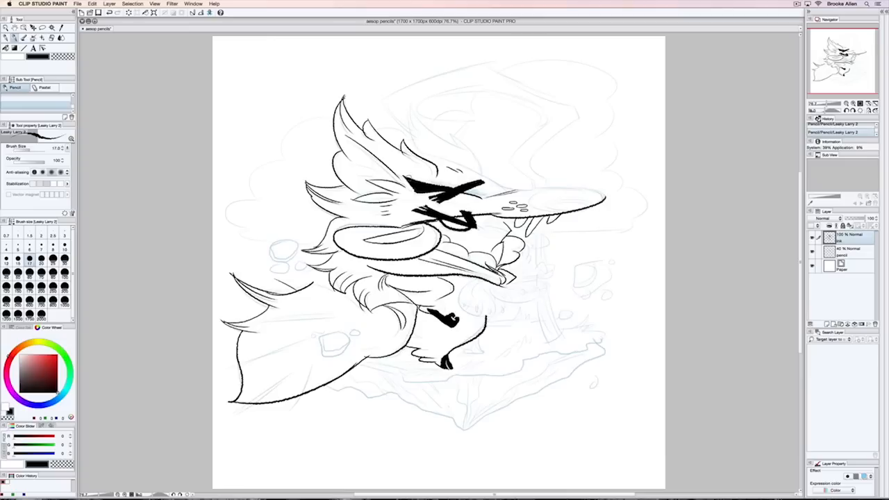
left_click_drag(410, 178, 486, 199)
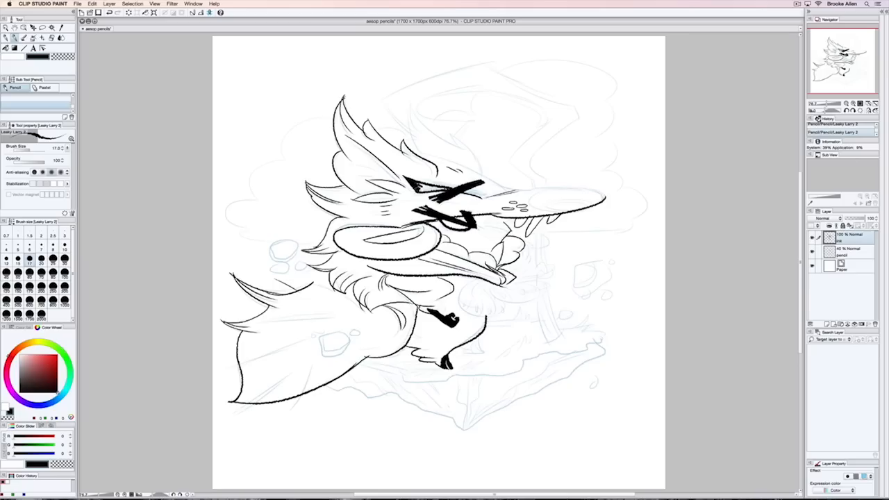
left_click_drag(411, 186, 486, 198)
Step: Ink the top outline of the snout and the oval nose with its inner curve, undoing the last unwanted stroke
mouse_move(413, 151)
left_mouse_down()
mouse_move(511, 187)
mouse_move(606, 196)
left_mouse_up()
mouse_move(546, 189)
left_mouse_down()
mouse_move(571, 212)
mouse_move(581, 207)
left_mouse_up()
key("super+z")
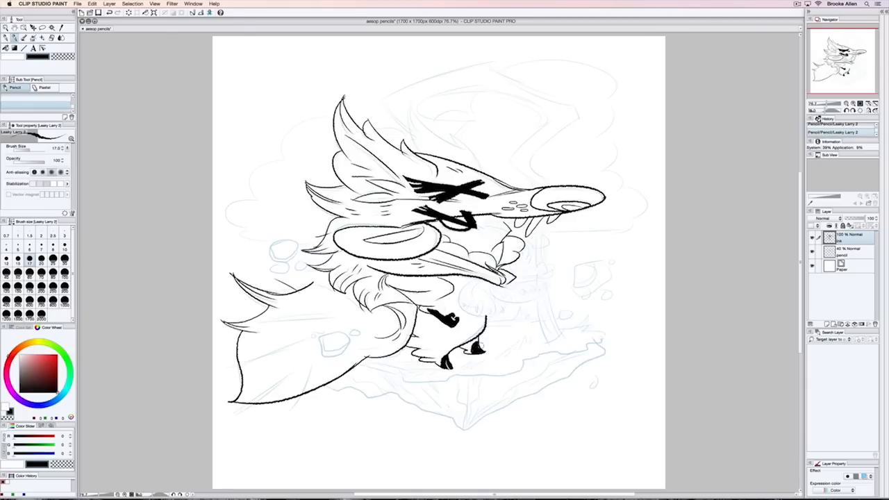
Step: Ink the rounded, striped cuff in front of the belly and the neighbouring curves toward the staff, undoing the last stroke
mouse_move(459, 279)
left_mouse_down()
mouse_move(478, 292)
mouse_move(489, 318)
left_mouse_up()
left_click_drag(485, 302, 506, 319)
left_click_drag(482, 282, 507, 301)
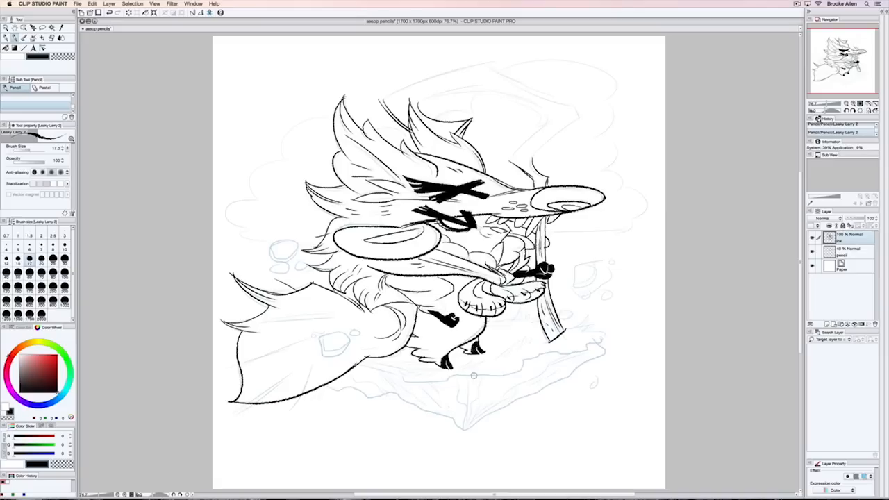
key("super+z")
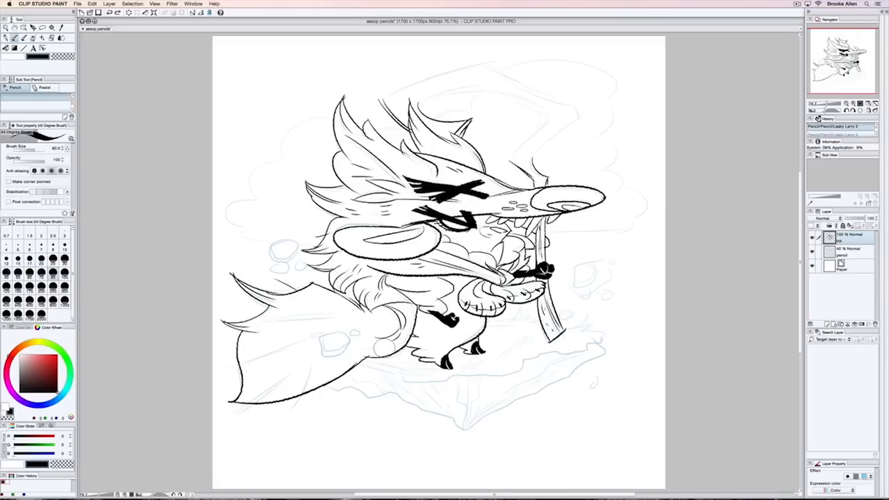
Step: Cycle through the pencil and brush presets to the Dry Brush Inker Alt brush
key("b")
key("b")
key("b")
key("b")
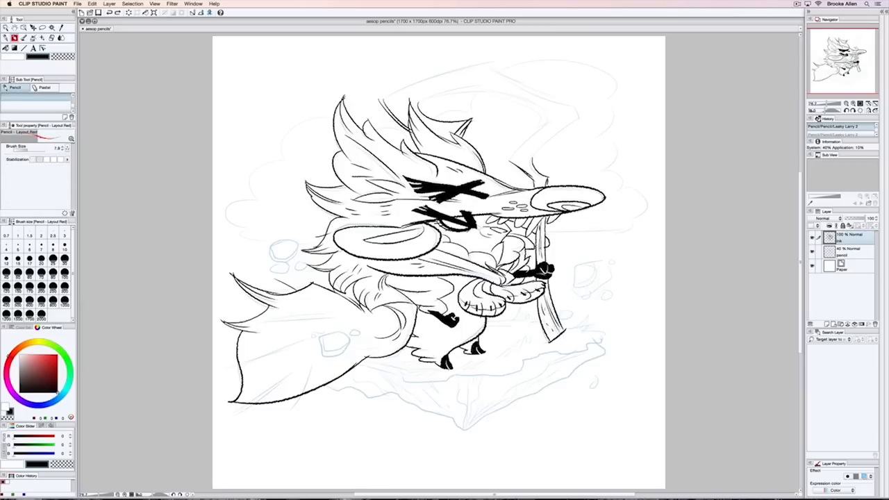
key("b")
key("b")
key("b")
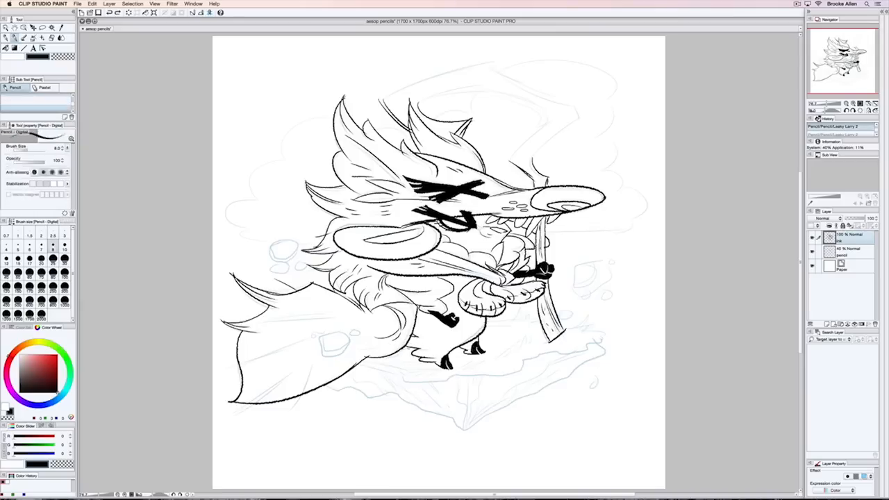
key("b")
key("b")
key("b")
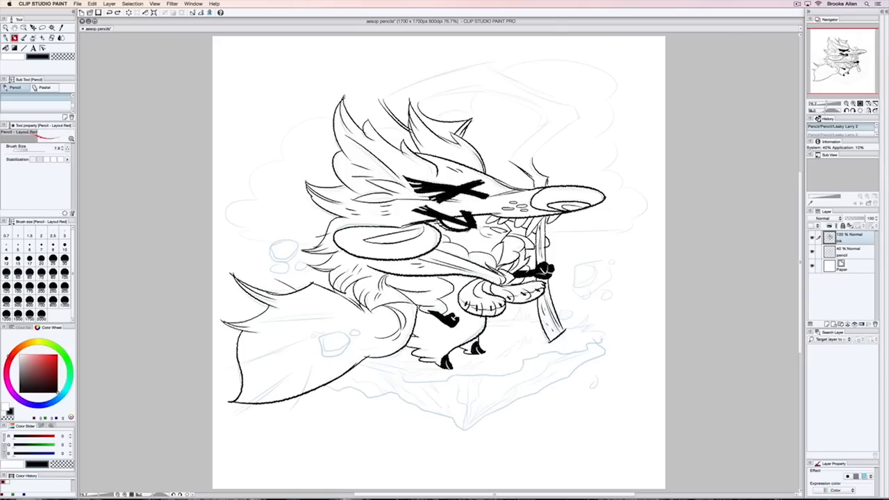
key("period")
key("period")
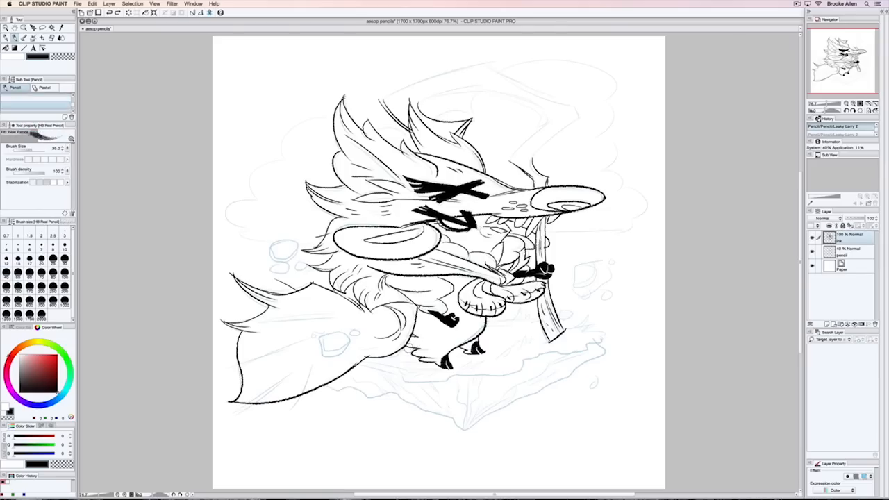
key("period")
key("period")
key("period")
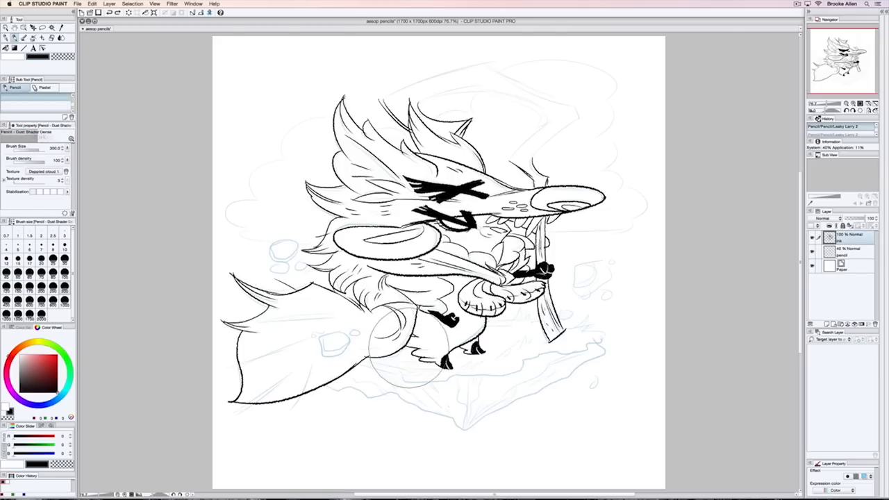
key("period")
key("period")
key("period")
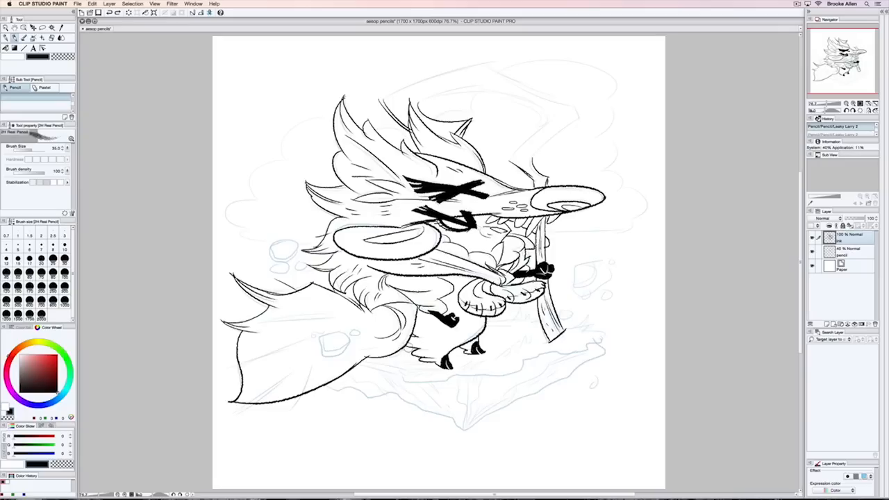
key("period")
key("period")
key("period")
key("period")
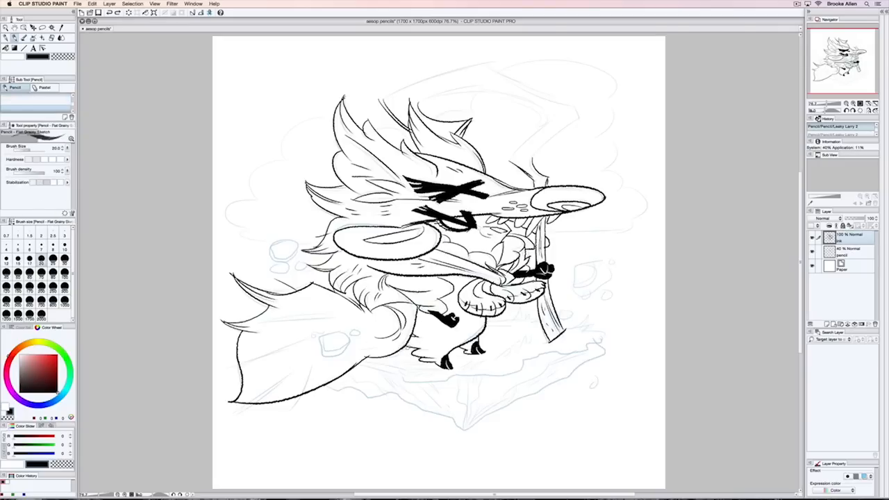
Step: Ink the jagged upper edge of the rock ledge toward its far tip and the crack lines on its front corner
mouse_move(474, 385)
left_mouse_down()
mouse_move(470, 416)
mouse_move(480, 395)
mouse_move(467, 407)
mouse_move(469, 374)
mouse_move(458, 423)
mouse_move(473, 371)
mouse_move(460, 374)
mouse_move(516, 374)
mouse_move(523, 360)
mouse_move(603, 339)
left_mouse_up()
left_click_drag(478, 400, 464, 428)
left_click_drag(454, 389, 463, 407)
left_click_drag(426, 383, 442, 398)
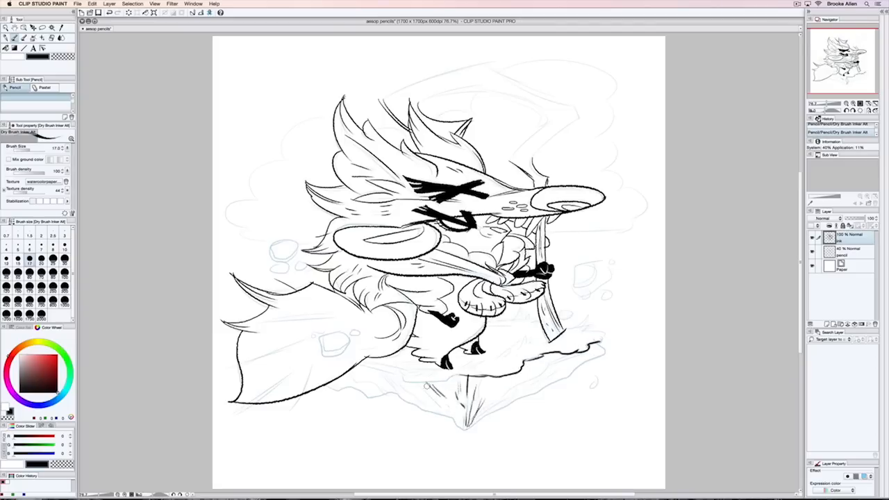
Step: Ink the rest of the ledge's upper edge below the feet and the rough underside running from the tail to the bottom point
left_click_drag(402, 377, 452, 379)
mouse_move(384, 370)
left_mouse_down()
mouse_move(359, 366)
mouse_move(404, 377)
left_mouse_up()
mouse_move(318, 383)
left_mouse_down()
mouse_move(401, 398)
mouse_move(395, 391)
mouse_move(441, 411)
left_mouse_up()
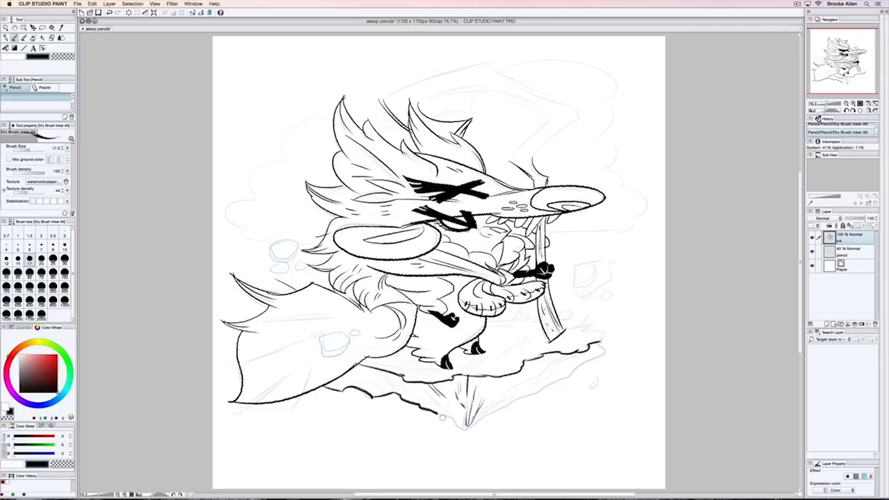
mouse_move(432, 411)
left_mouse_down()
mouse_move(466, 428)
mouse_move(595, 364)
mouse_move(584, 367)
mouse_move(602, 345)
mouse_move(582, 362)
mouse_move(533, 370)
mouse_move(583, 359)
mouse_move(540, 370)
mouse_move(503, 399)
mouse_move(521, 393)
mouse_move(424, 398)
mouse_move(451, 409)
mouse_move(382, 371)
mouse_move(380, 382)
mouse_move(353, 378)
mouse_move(377, 386)
left_mouse_up()
Step: Ink the large floating rock over the tail with its small neighbours, and the lower stone behind the creature's back
mouse_move(320, 339)
left_mouse_down()
mouse_move(321, 354)
mouse_move(340, 330)
mouse_move(314, 339)
mouse_move(342, 353)
mouse_move(362, 335)
left_mouse_up()
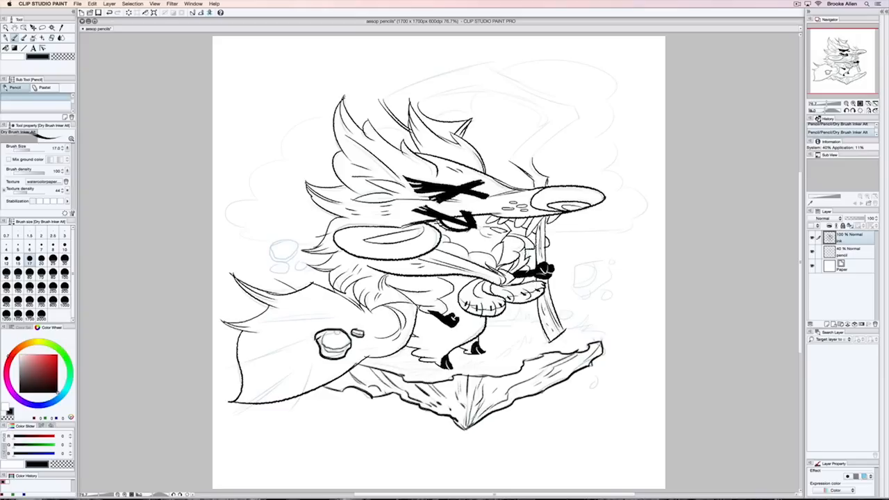
left_click_drag(306, 325, 315, 328)
mouse_move(275, 264)
left_mouse_down()
mouse_move(284, 262)
mouse_move(279, 272)
left_mouse_up()
Step: Set the brush size to 12 and ink the remaining floating stones behind the creature's back
key("bracketright")
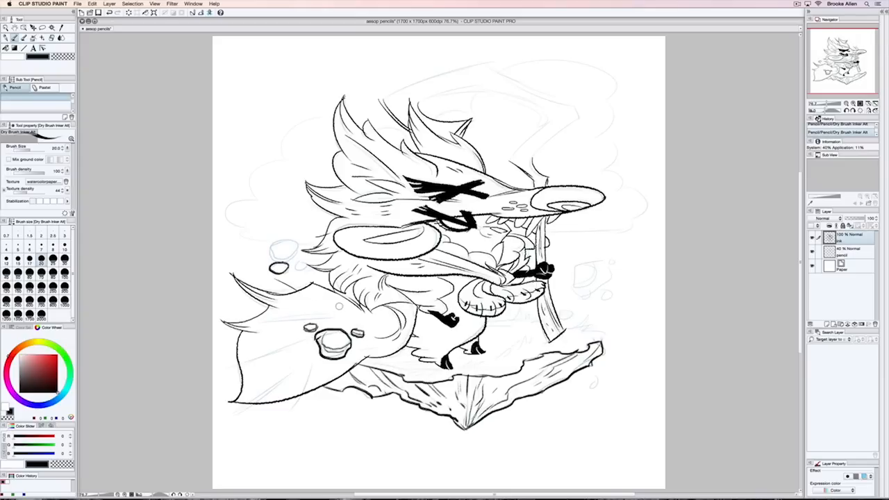
key("bracketright")
key("bracketleft")
key("bracketleft")
key("bracketleft")
key("bracketleft")
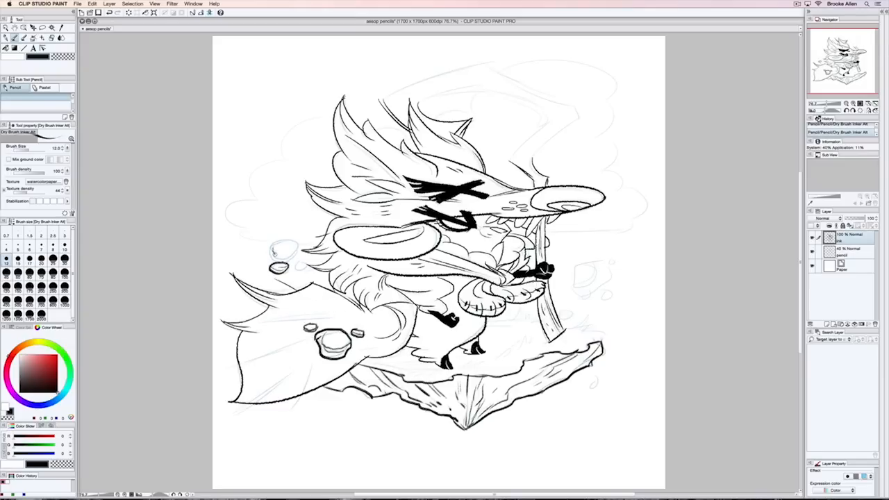
mouse_move(273, 252)
left_mouse_down()
mouse_move(296, 243)
mouse_move(281, 259)
left_mouse_up()
left_click_drag(295, 260, 296, 267)
Step: Ink the floating stones beyond the staff and ledge tip, add tiny pebbles over the tail, and thicken the ledge's upper edge
mouse_move(575, 264)
left_mouse_down()
mouse_move(574, 276)
mouse_move(609, 265)
mouse_move(593, 296)
mouse_move(612, 297)
left_mouse_up()
left_click_drag(564, 309, 578, 317)
left_click_drag(587, 379, 602, 386)
left_click_drag(601, 371, 609, 373)
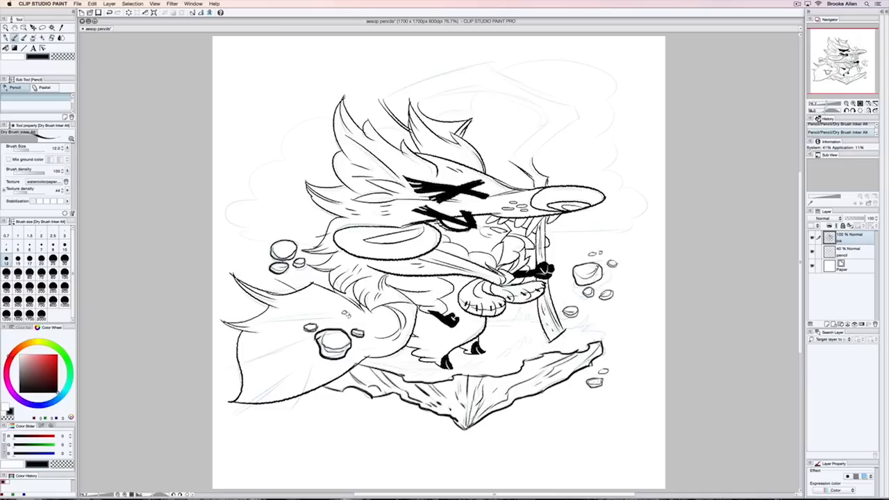
left_click_drag(345, 318, 352, 321)
left_click_drag(448, 376, 524, 368)
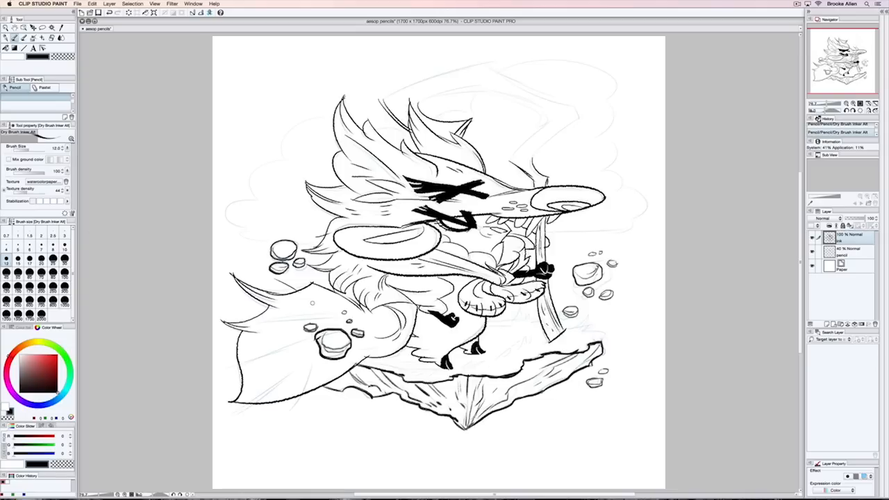
Step: Cycle through the brush presets back to the Leaky Larry 2 brush at size 17
key("period")
key("period")
key("period")
key("period")
key("period")
key("period")
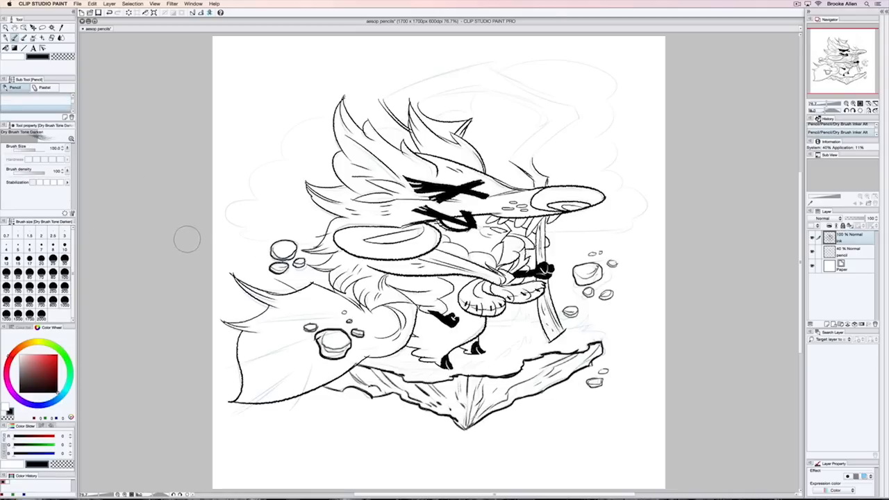
key("period")
key("period")
key("period")
key("period")
key("period")
key("period")
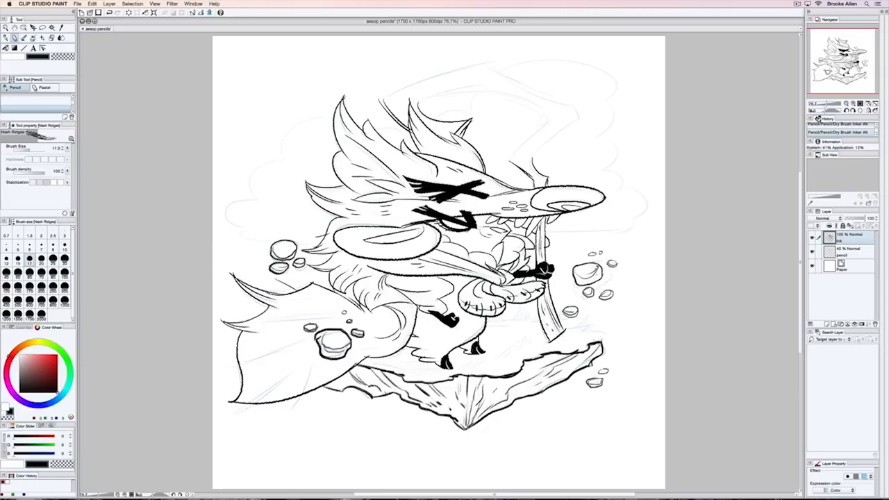
key("period")
key("period")
key("period")
key("period")
key("period")
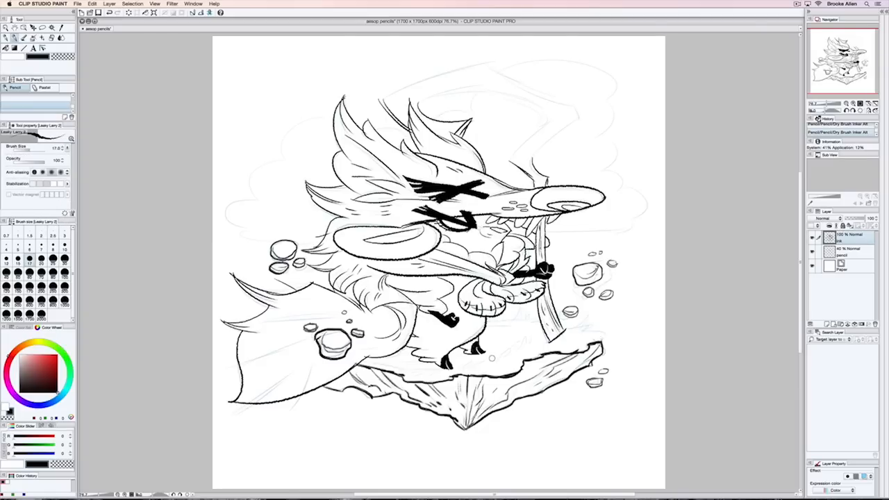
Step: Ink grass tufts around the staff's base and short grass strokes along the top of the ledge and around the feet
mouse_move(498, 361)
left_mouse_down()
mouse_move(540, 340)
mouse_move(516, 343)
mouse_move(531, 338)
mouse_move(498, 323)
mouse_move(537, 316)
left_mouse_up()
mouse_move(530, 323)
left_mouse_down()
mouse_move(542, 313)
mouse_move(605, 327)
mouse_move(585, 342)
left_mouse_up()
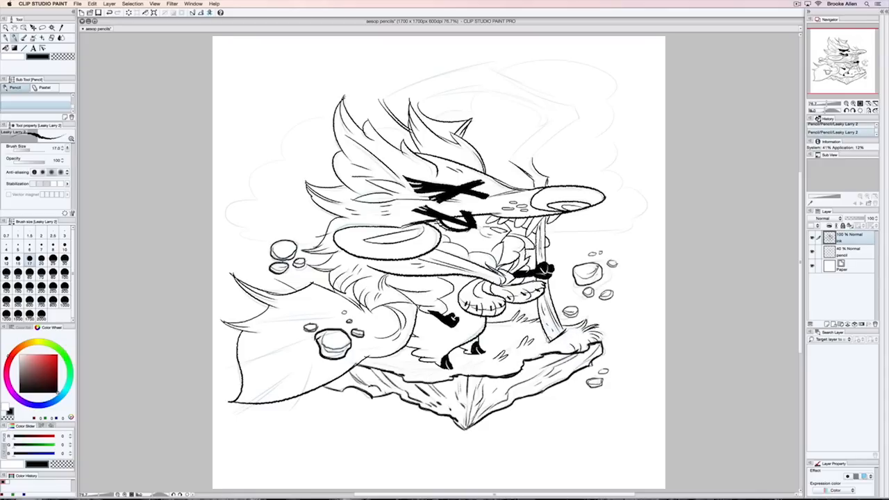
left_click_drag(460, 369, 484, 364)
left_click_drag(425, 376, 435, 377)
mouse_move(404, 374)
left_mouse_down()
mouse_move(433, 377)
mouse_move(415, 365)
left_mouse_up()
mouse_move(496, 372)
left_mouse_down()
mouse_move(521, 359)
mouse_move(466, 357)
left_mouse_up()
left_click_drag(442, 368, 428, 370)
Step: Ink the cloud outline behind the creature's back and head, and the staff's upper arm with its wood-grain lines
mouse_move(252, 204)
left_mouse_down()
mouse_move(321, 125)
mouse_move(490, 65)
left_mouse_up()
left_click_drag(417, 102, 477, 84)
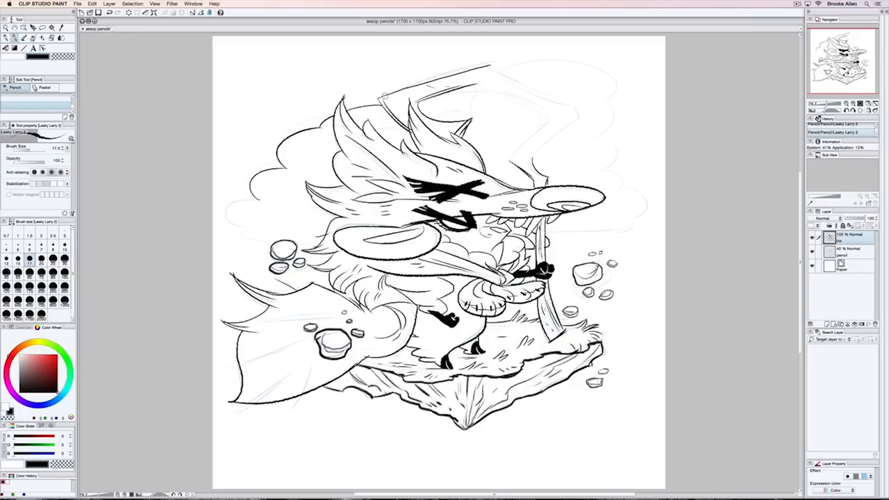
left_click_drag(391, 98, 408, 118)
left_click_drag(456, 80, 487, 72)
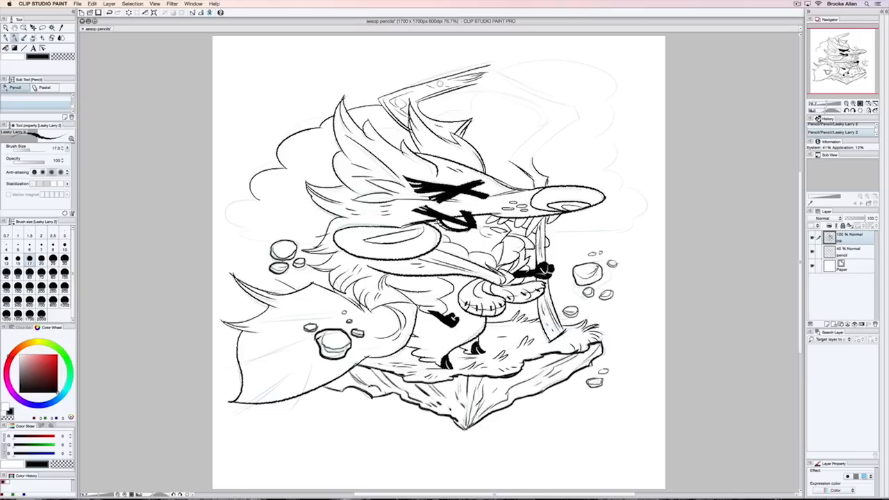
Step: Ink the remaining bends of the staff's crook with wood grain and reinforce the staff's outer edge down to its base
mouse_move(413, 93)
left_mouse_down()
mouse_move(506, 86)
mouse_move(562, 113)
left_mouse_up()
mouse_move(522, 152)
left_mouse_down()
mouse_move(567, 121)
mouse_move(529, 164)
left_mouse_up()
left_click_drag(576, 113, 512, 158)
left_click_drag(520, 150, 526, 162)
mouse_move(458, 87)
left_mouse_down()
mouse_move(507, 92)
mouse_move(550, 127)
left_mouse_up()
key("super+z")
mouse_move(503, 95)
left_mouse_down()
mouse_move(536, 109)
mouse_move(546, 124)
left_mouse_up()
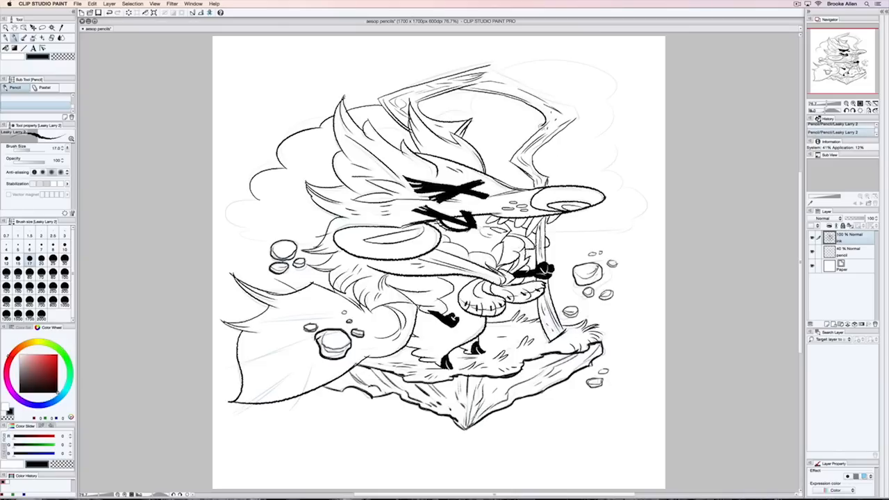
mouse_move(490, 66)
left_mouse_down()
mouse_move(567, 100)
mouse_move(578, 116)
mouse_move(530, 169)
mouse_move(538, 235)
left_mouse_up()
left_click_drag(541, 307, 553, 338)
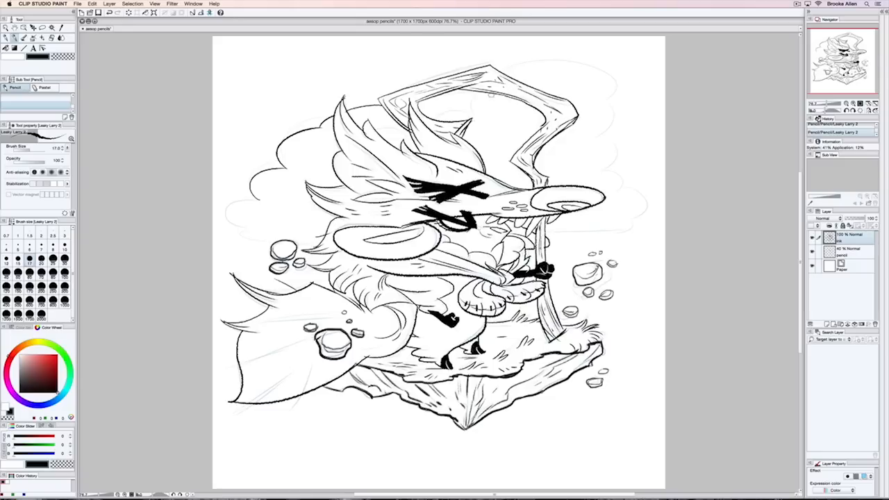
Step: Undo the last stroke and ink the rest of the cloud outline behind the creature, inside the crook and beyond the staff
key("super+z")
mouse_move(258, 200)
left_mouse_down()
mouse_move(223, 209)
mouse_move(245, 226)
left_mouse_up()
mouse_move(246, 226)
left_mouse_down()
mouse_move(272, 242)
mouse_move(318, 244)
left_mouse_up()
left_click_drag(420, 106, 466, 107)
left_click_drag(466, 108, 475, 91)
mouse_move(502, 72)
left_mouse_down()
mouse_move(520, 64)
mouse_move(623, 142)
mouse_move(634, 191)
mouse_move(620, 231)
left_mouse_up()
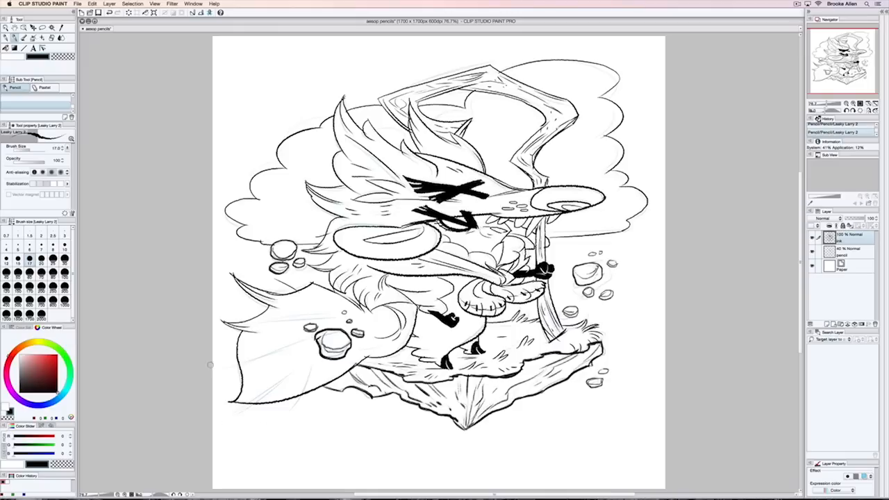
Step: Ink bold tapered stripes across the lower end of the creature's tail
left_click_drag(221, 376, 297, 348)
mouse_move(220, 378)
left_mouse_down()
mouse_move(291, 346)
mouse_move(254, 360)
mouse_move(284, 349)
left_mouse_up()
mouse_move(231, 418)
left_mouse_down()
mouse_move(285, 375)
mouse_move(274, 384)
mouse_move(298, 413)
left_mouse_up()
Step: Toggle the pencil layer's visibility to check the inks, leaving the pencil layer hidden
left_click(813, 253)
left_click(813, 253)
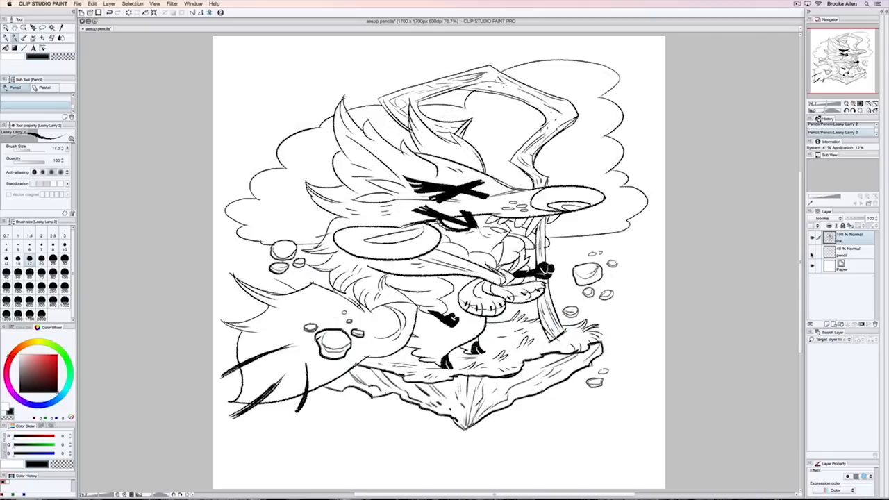
left_click(812, 252)
Step: Break up the ledge's front edge with white strokes, and ink black grass blades over it and near the staff's base
key("c")
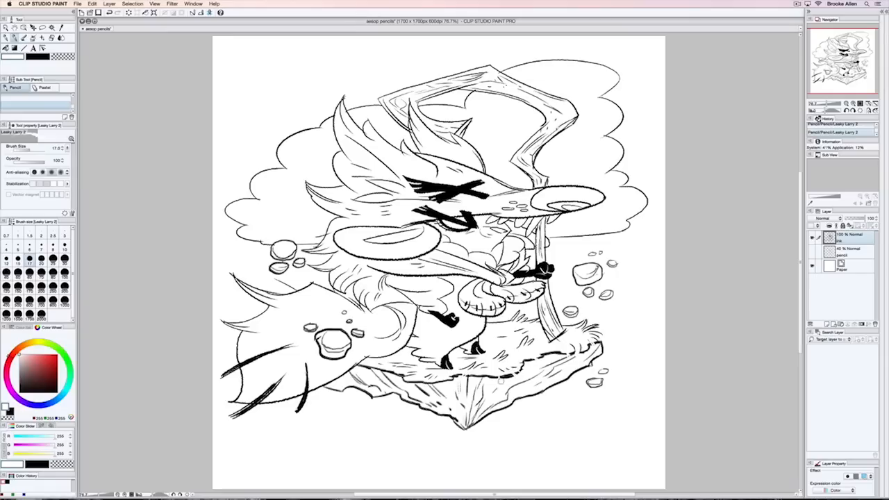
key("x")
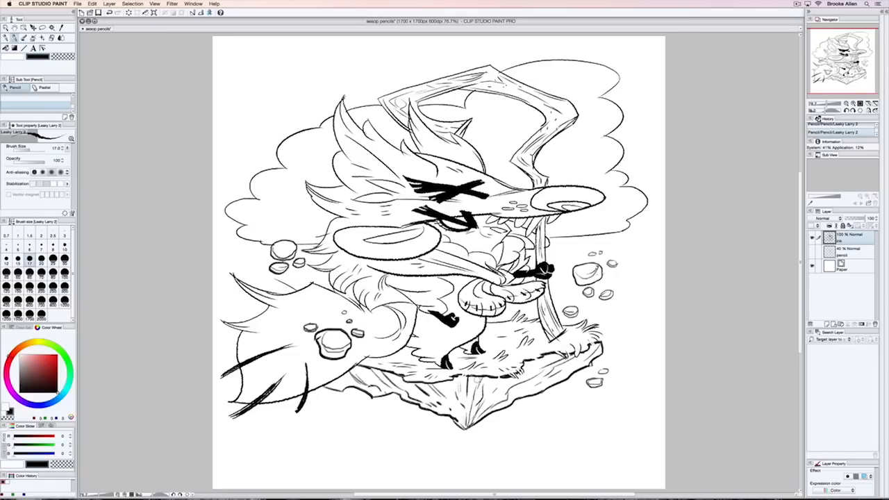
left_click_drag(467, 371, 462, 381)
left_click_drag(572, 363, 583, 342)
key("super+z")
left_click_drag(589, 348, 594, 340)
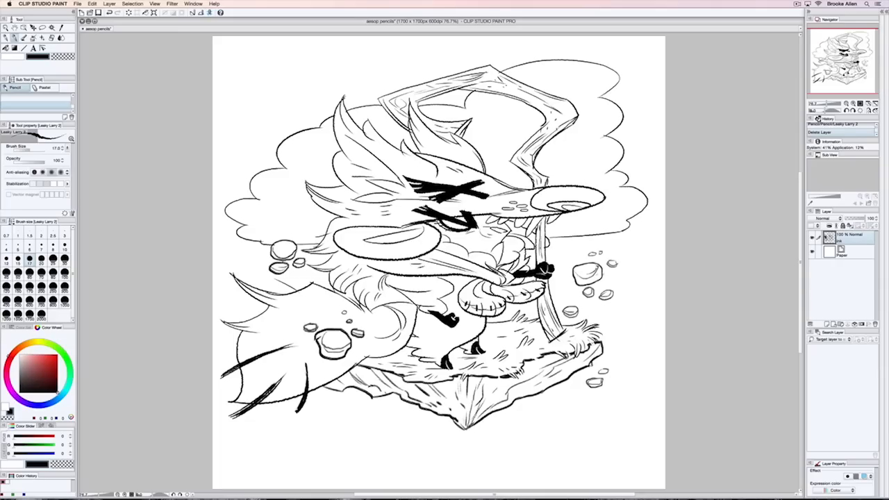
Step: Merge the ink layer with the Paper layer below and save the drawing under the new name aesop inks
left_click(108, 4)
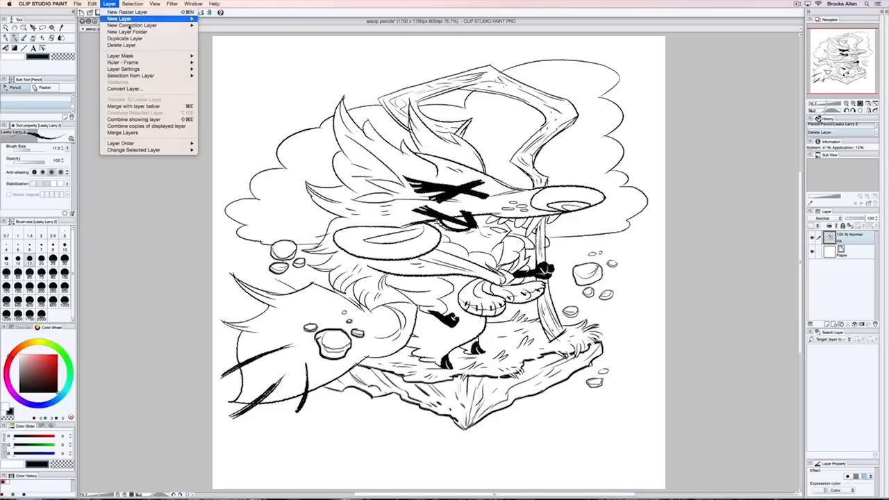
left_click(145, 106)
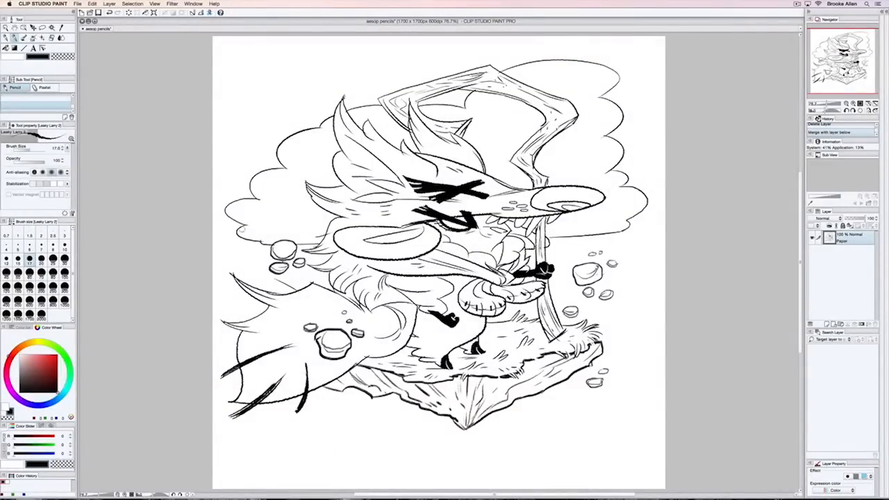
left_click(77, 3)
left_click(87, 49)
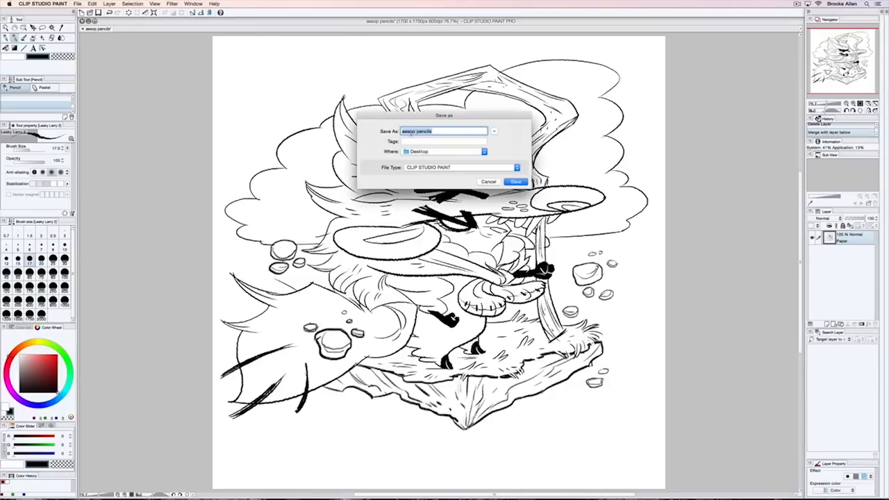
left_click(516, 182)
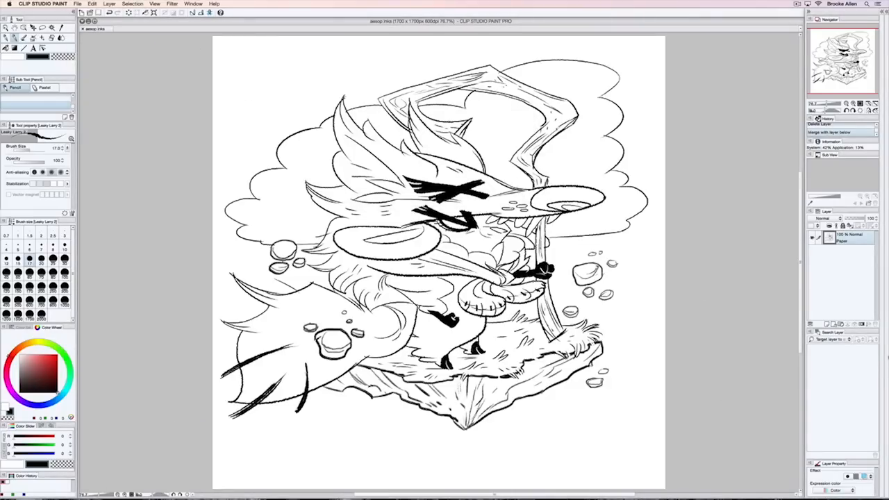